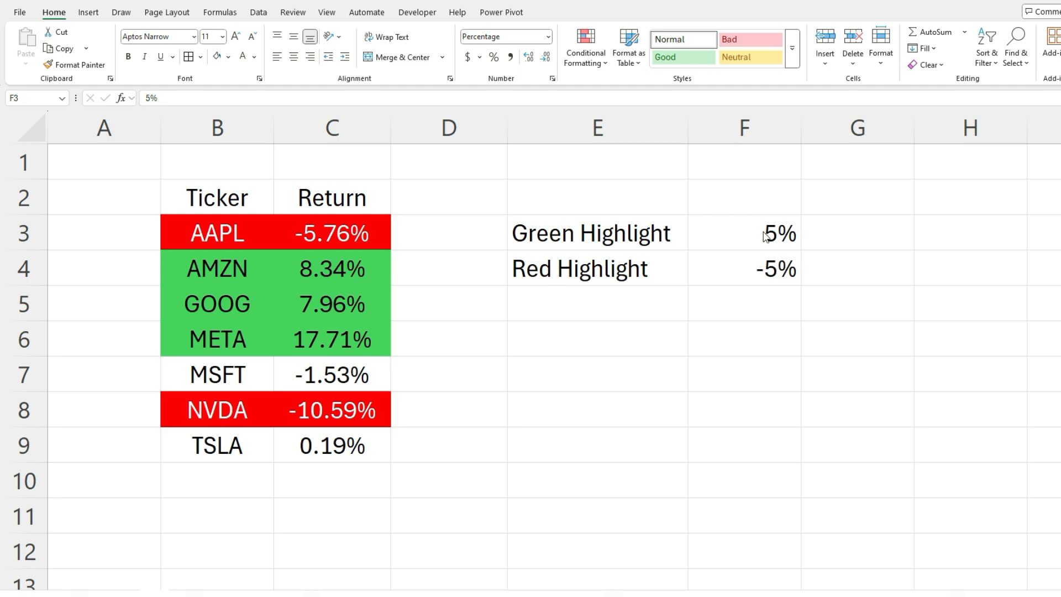
- Set the Green Highlight threshold in F3 to 10% and the Red Highlight threshold in F4 to -10%
{"action": "left_click", "coordinate": [765, 236]}
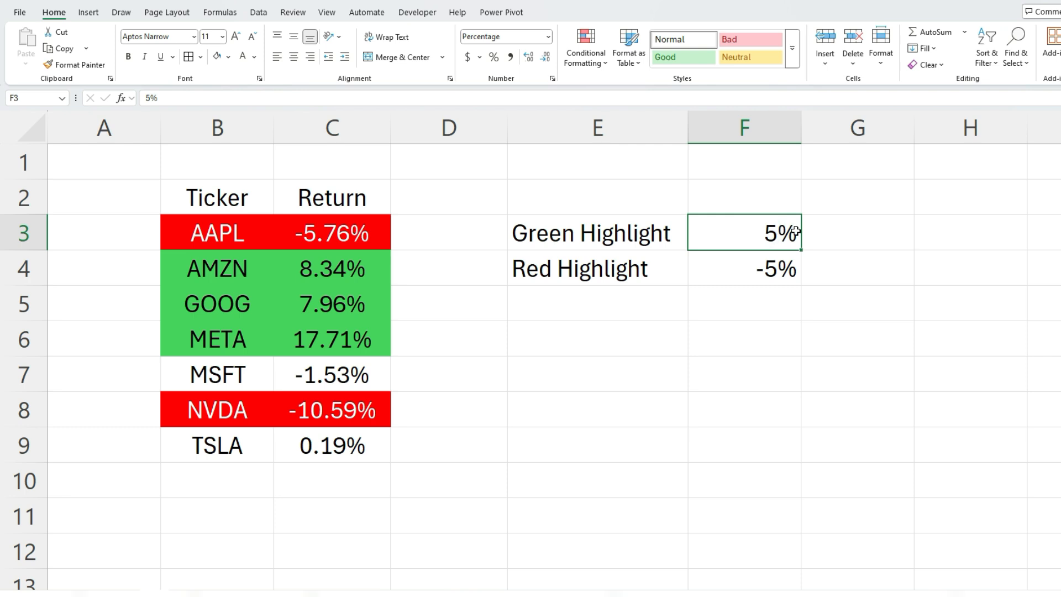
{"action": "type", "text": "10"}
{"action": "key", "text": "Return"}
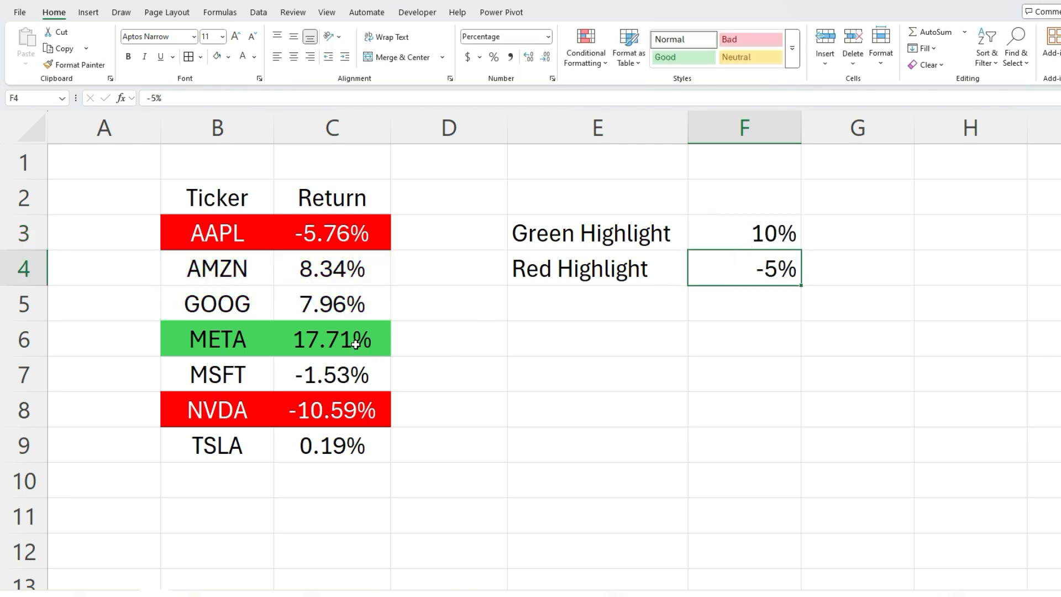
{"action": "type", "text": "-10"}
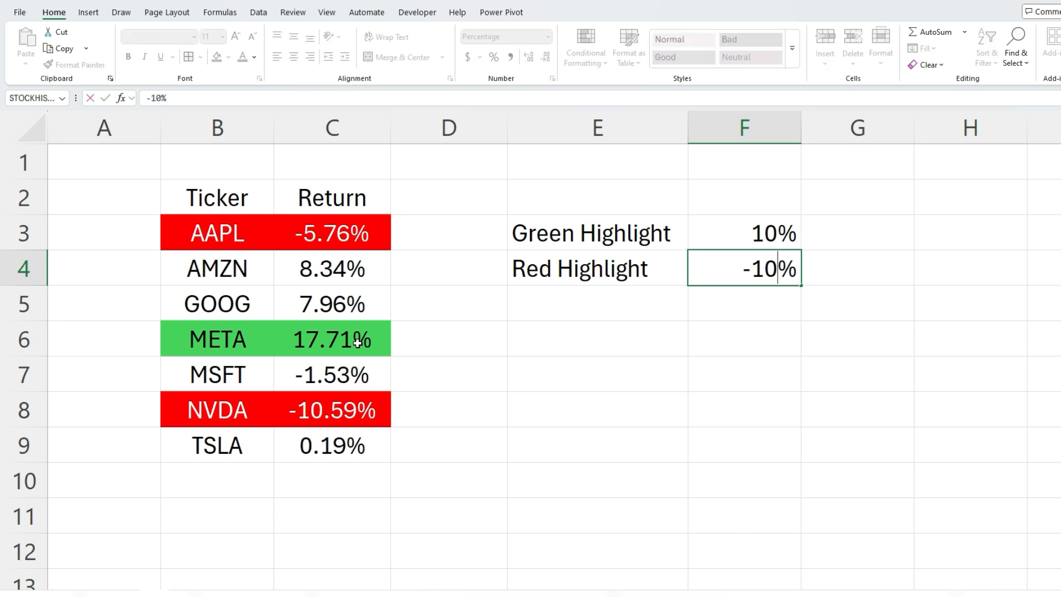
{"action": "key", "text": "Return"}
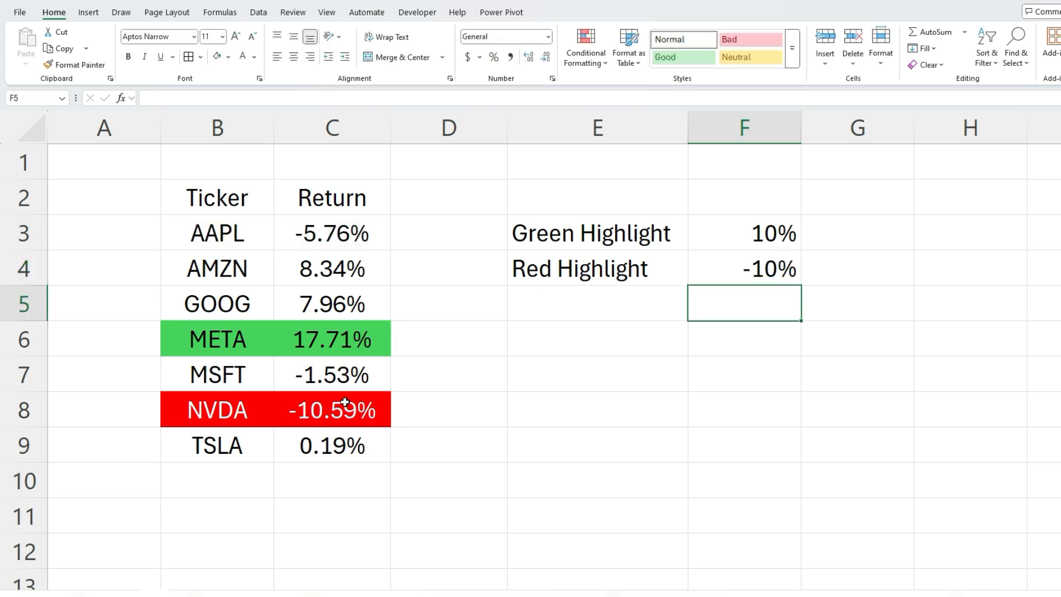
{"action": "left_click", "coordinate": [343, 403]}
{"action": "left_click", "coordinate": [776, 264]}
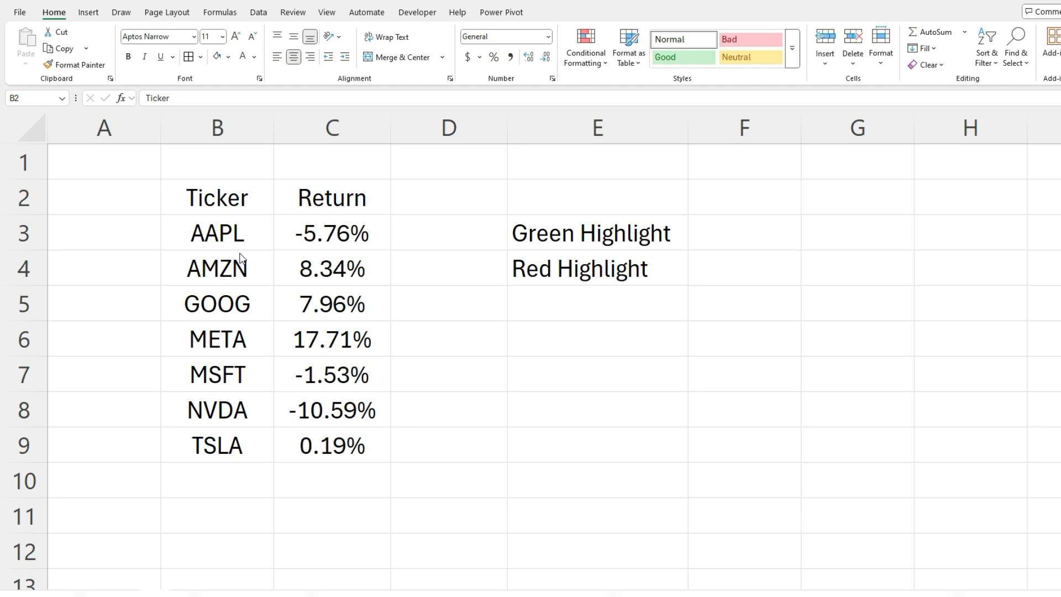
- Create a conditional formatting rule for B3:C9 that uses a formula to determine which cells to format
{"action": "left_click_drag", "start_coordinate": [234, 231], "coordinate": [322, 442]}
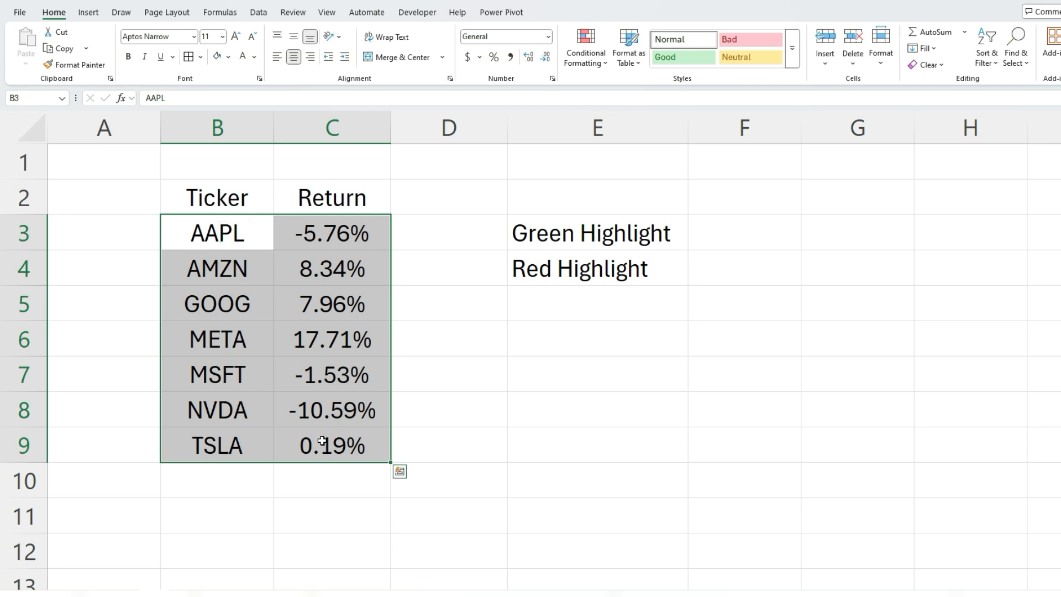
{"action": "left_click", "coordinate": [597, 60]}
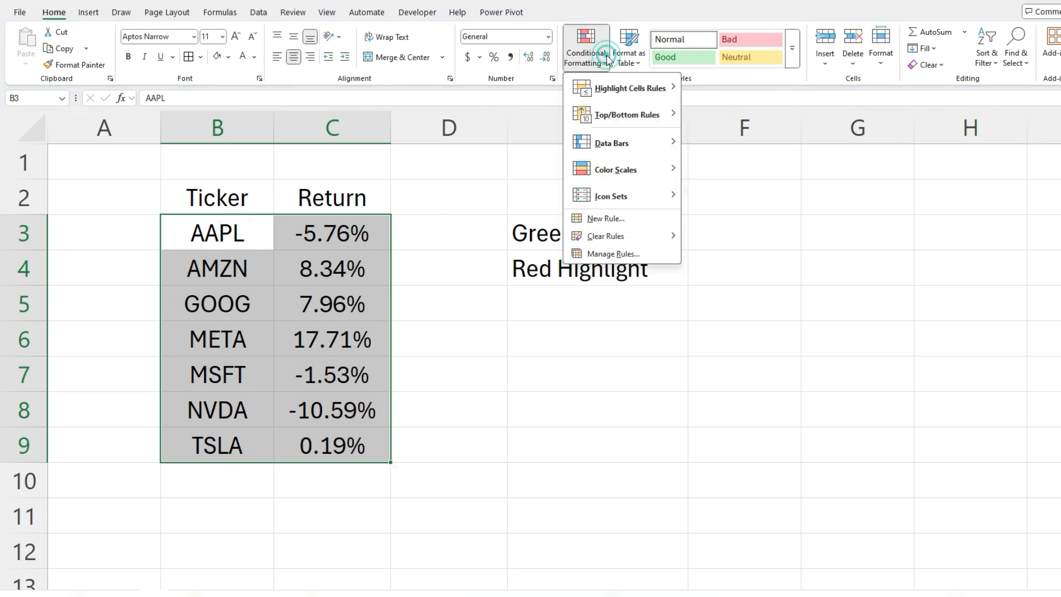
{"action": "left_click", "coordinate": [634, 220]}
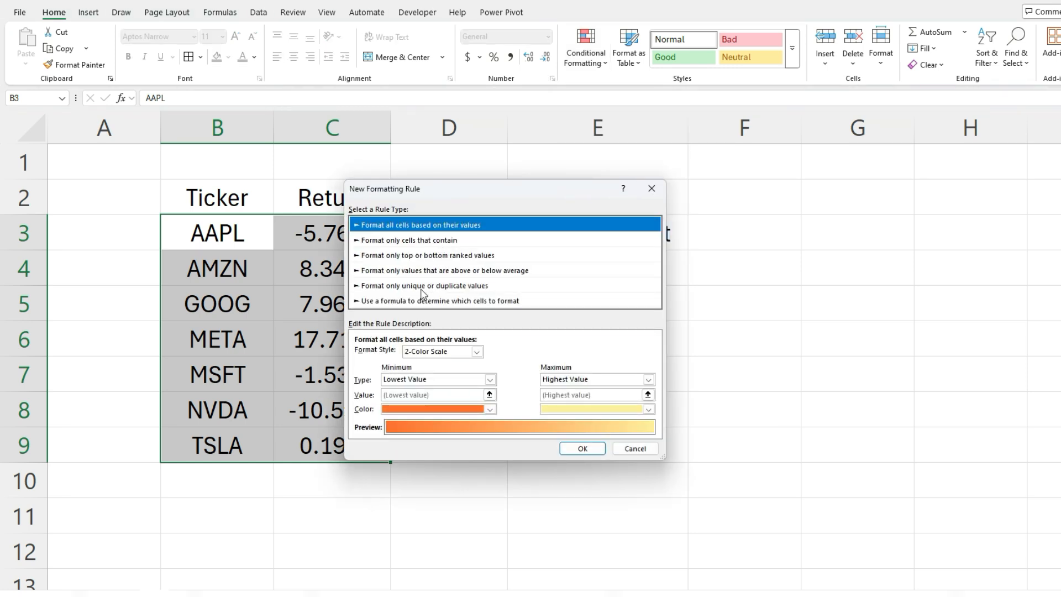
{"action": "left_click", "coordinate": [414, 300]}
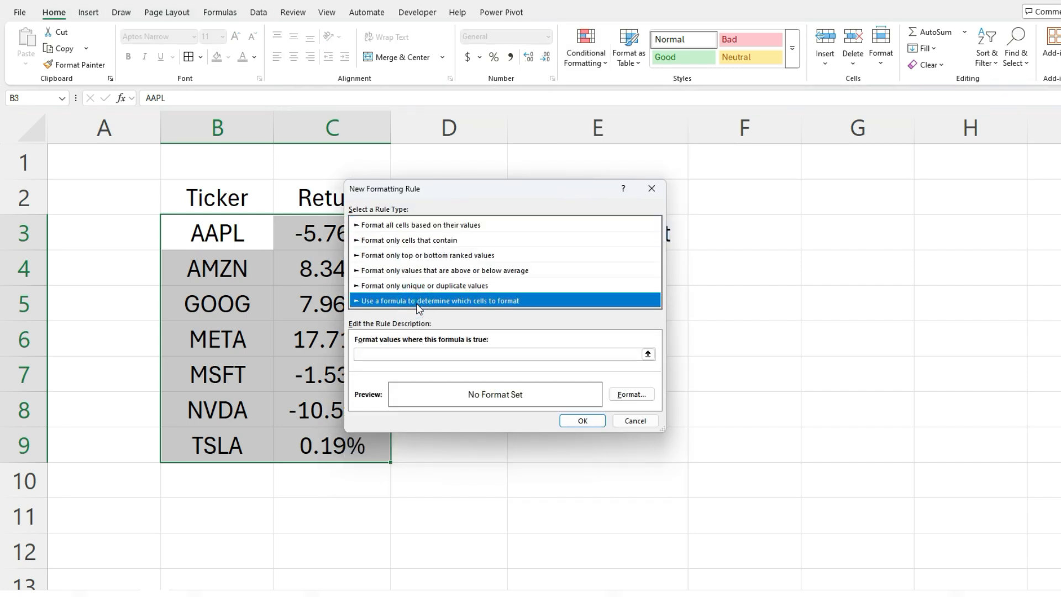
- Enter =$C3>0.05 as the rule's formula, keeping only the column reference absolute
{"action": "left_click", "coordinate": [408, 354]}
{"action": "left_click", "coordinate": [408, 355]}
{"action": "type", "text": "="}
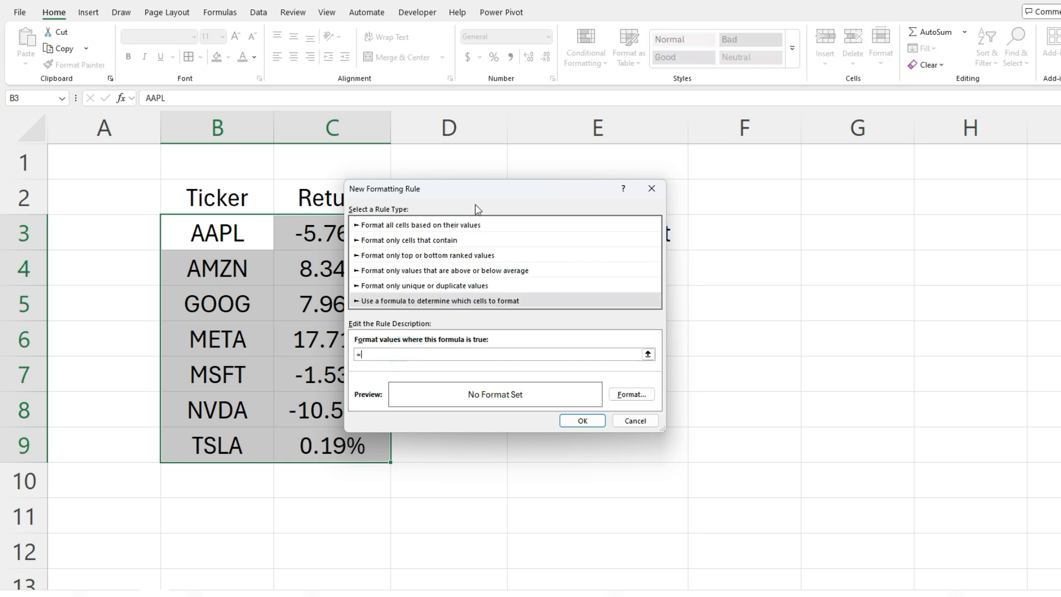
{"action": "left_click_drag", "start_coordinate": [464, 194], "coordinate": [568, 210]}
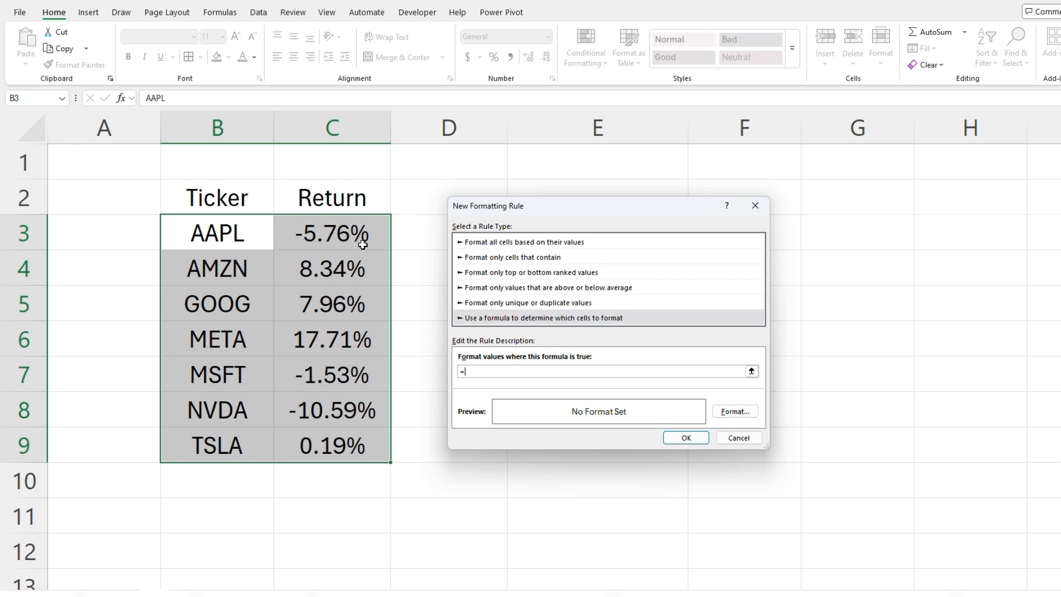
{"action": "type", "text": "$C$3"}
{"action": "key", "text": "BackSpace"}
{"action": "key", "text": "BackSpace"}
{"action": "type", "text": "3"}
{"action": "type", "text": ">0.05"}
- Format the matching rows with a green fill and white font, and apply the rule
{"action": "left_click", "coordinate": [734, 411]}
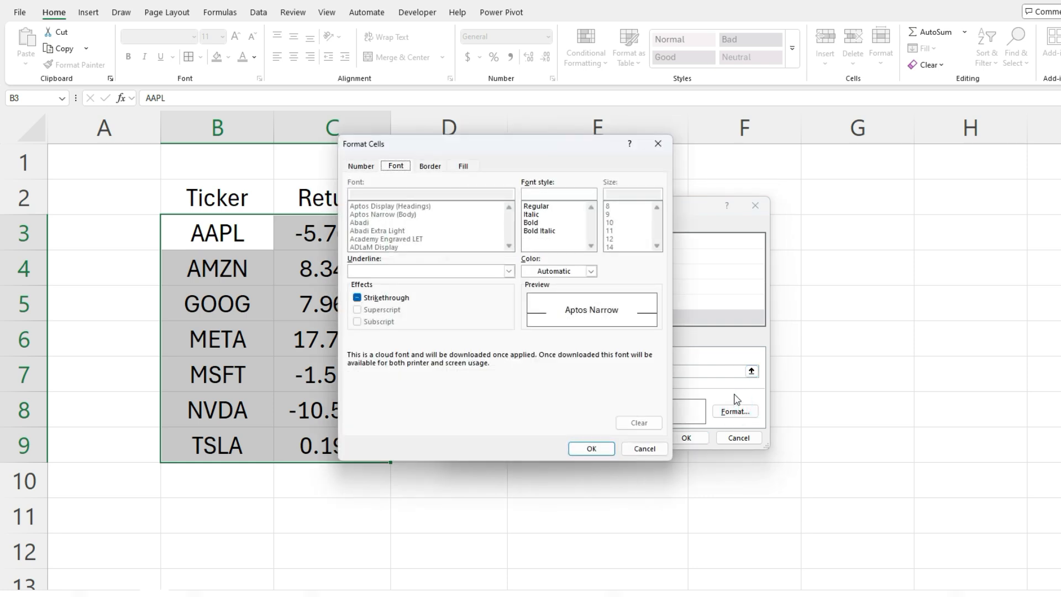
{"action": "left_click", "coordinate": [467, 165]}
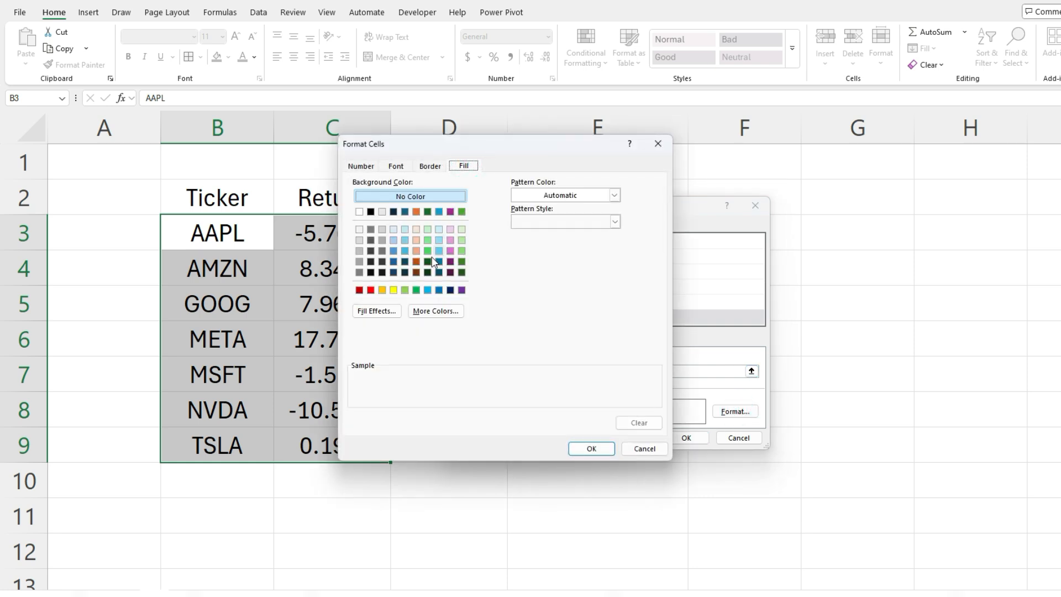
{"action": "left_click", "coordinate": [416, 289]}
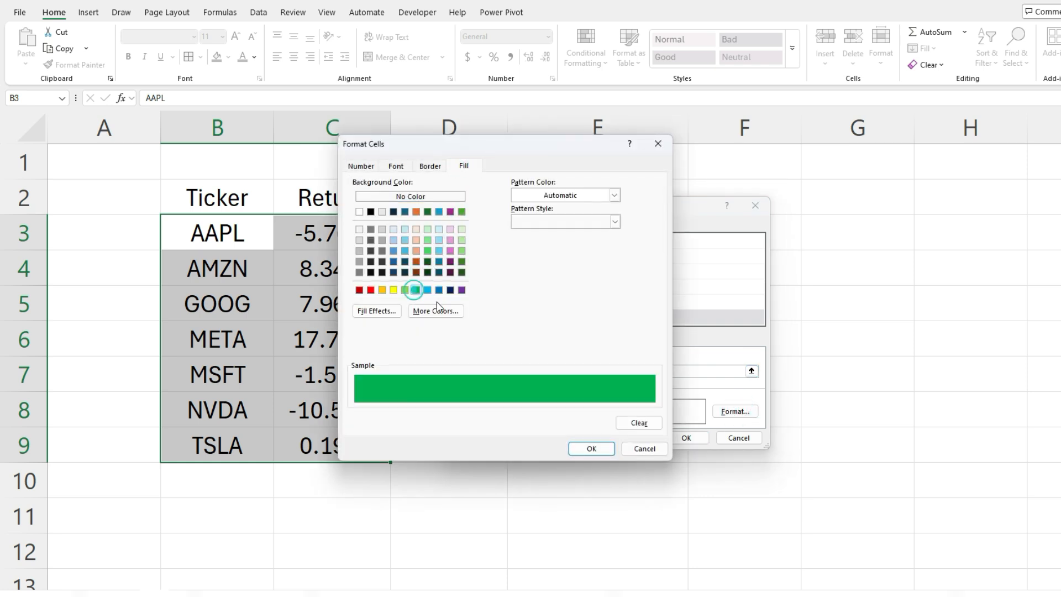
{"action": "left_click", "coordinate": [395, 166]}
{"action": "left_click", "coordinate": [578, 268]}
{"action": "left_click", "coordinate": [532, 327]}
{"action": "left_click", "coordinate": [602, 446]}
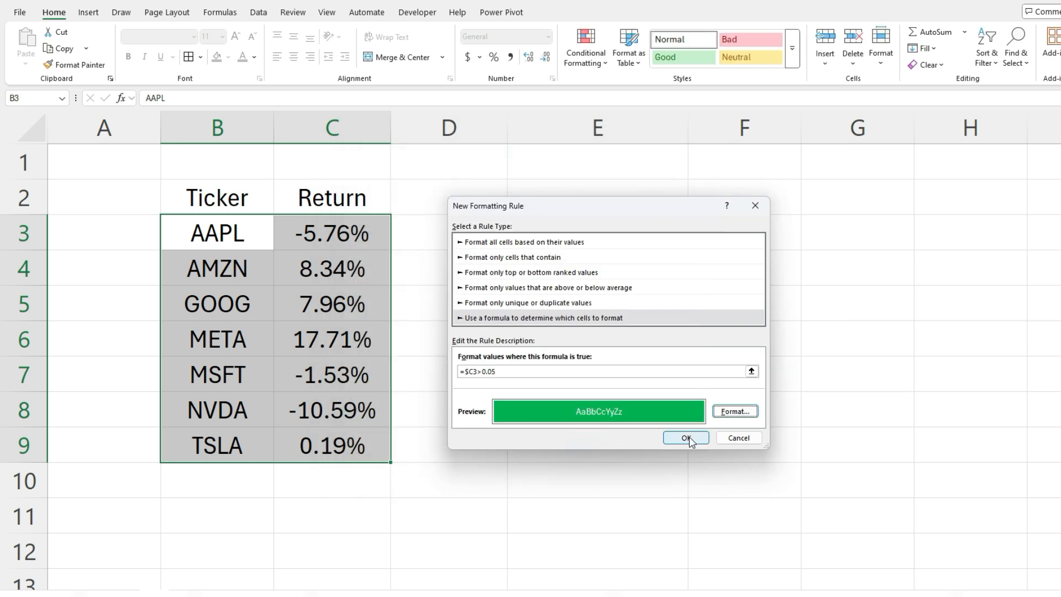
{"action": "left_click", "coordinate": [687, 436]}
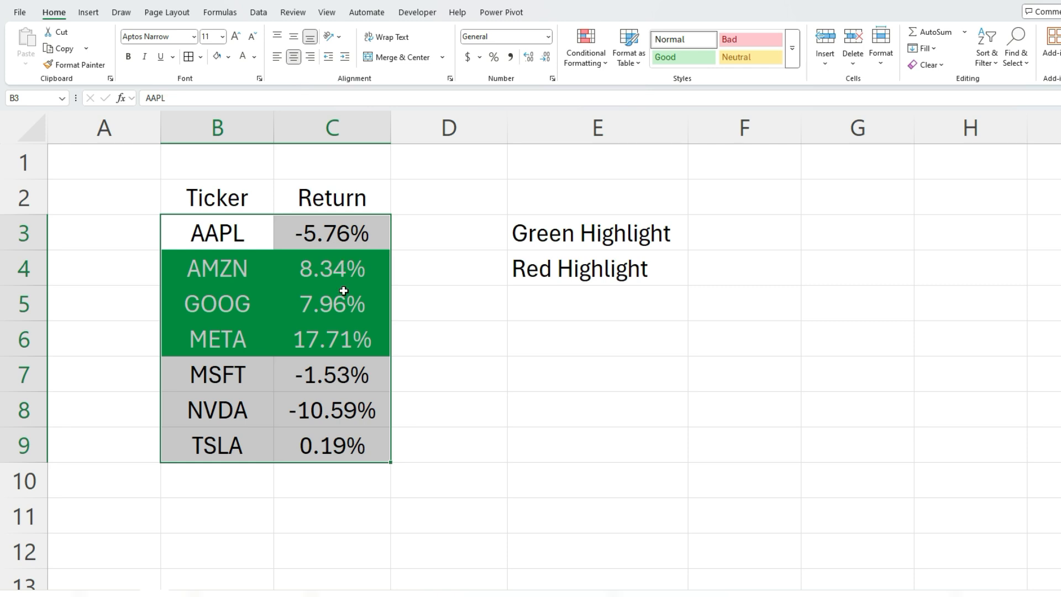
{"action": "left_click", "coordinate": [320, 237]}
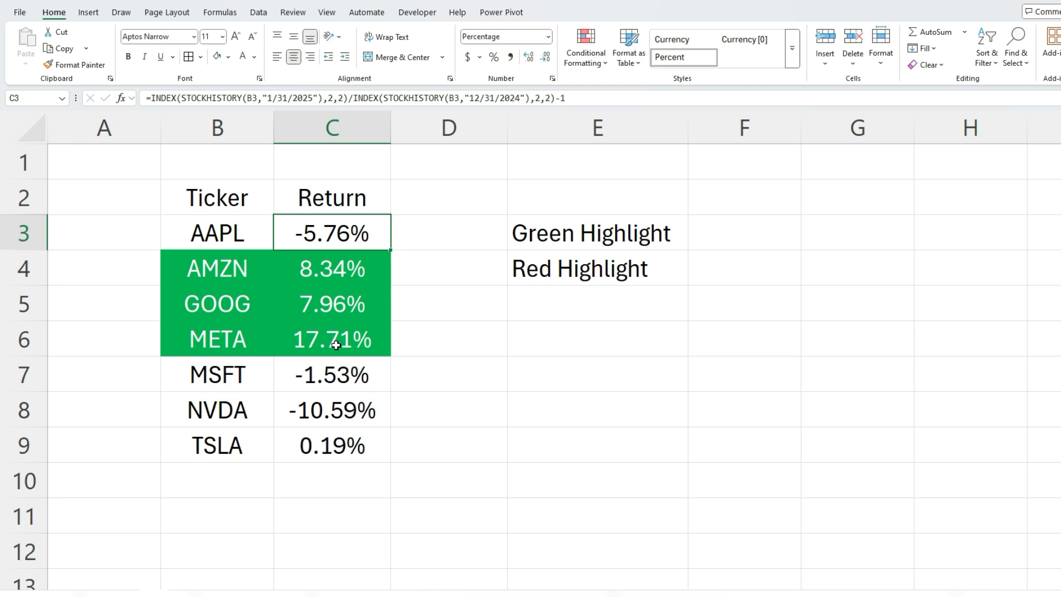
- Create a second formula-based conditional formatting rule for B3:C9 with the formula =$C3<-0.05
{"action": "left_click_drag", "start_coordinate": [206, 229], "coordinate": [313, 448]}
{"action": "left_click", "coordinate": [585, 49]}
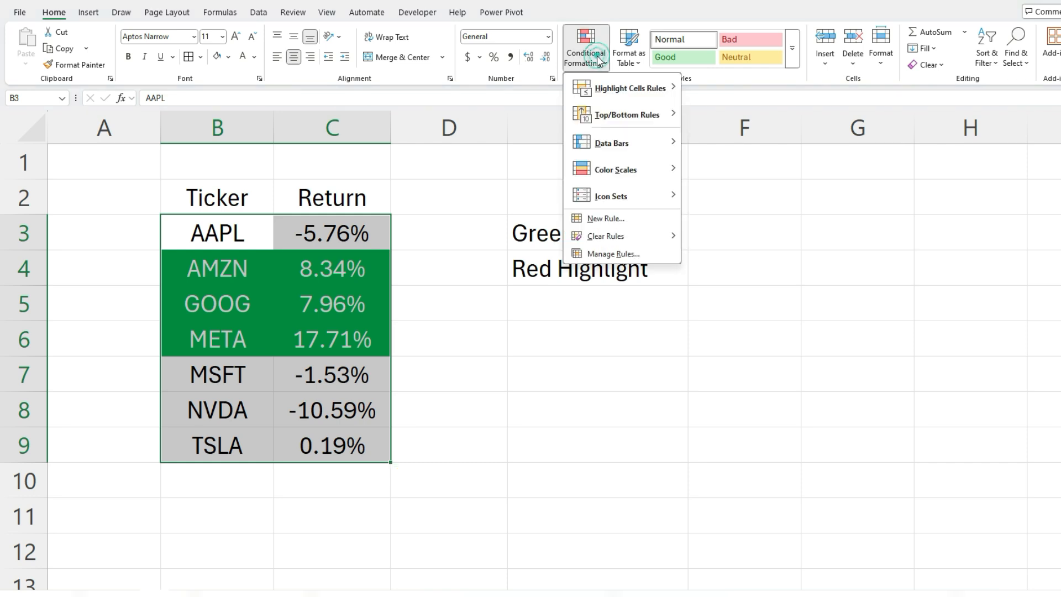
{"action": "left_click", "coordinate": [607, 219]}
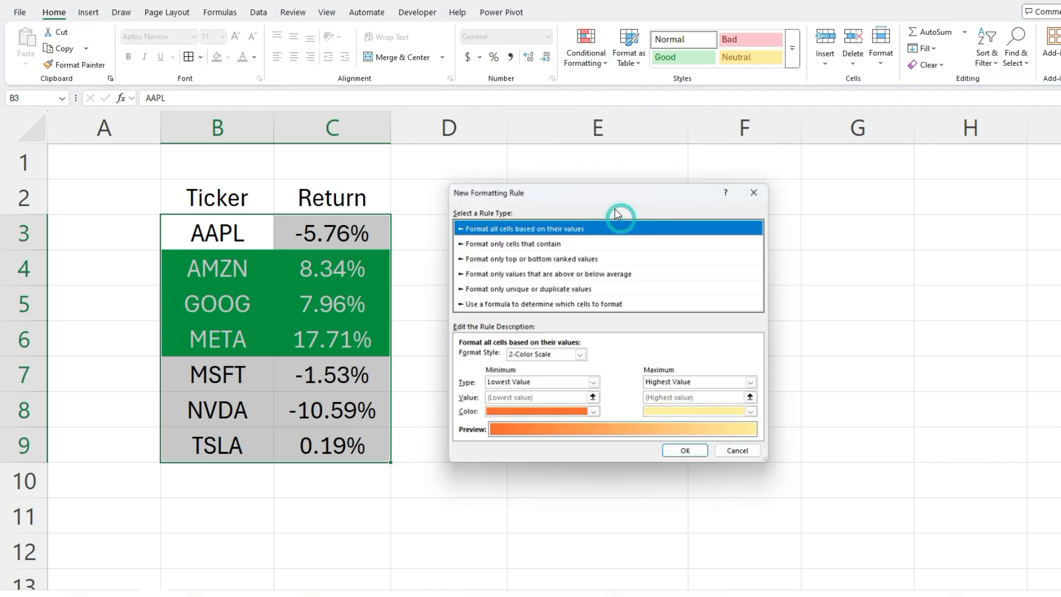
{"action": "left_click", "coordinate": [539, 304]}
{"action": "left_click", "coordinate": [526, 357]}
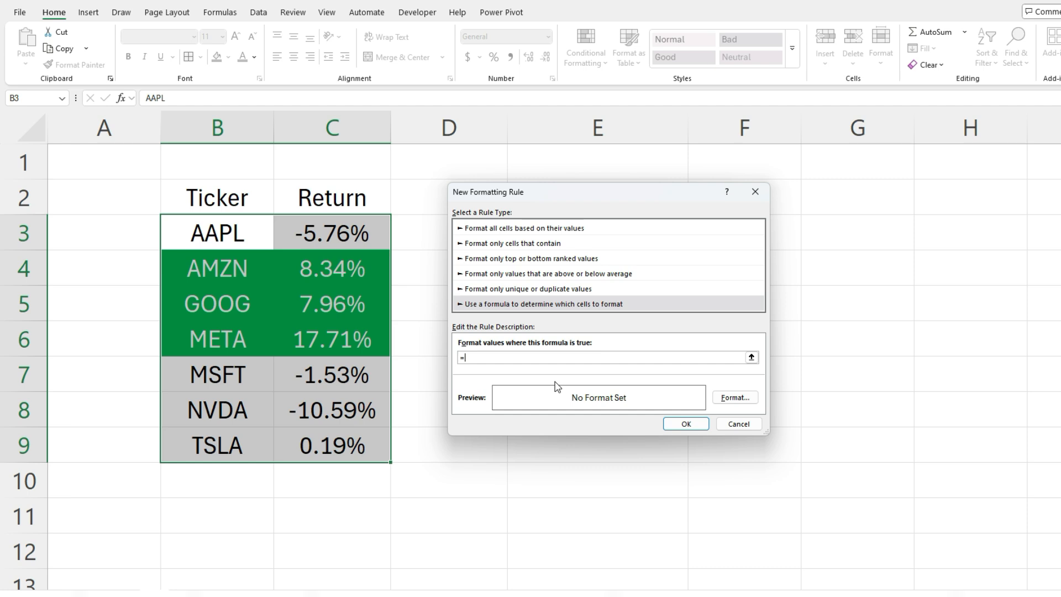
{"action": "type", "text": "$C3<-0.05"}
- Give the negative-return rule a red fill with white font and apply it
{"action": "left_click", "coordinate": [728, 400]}
{"action": "left_click", "coordinate": [566, 170]}
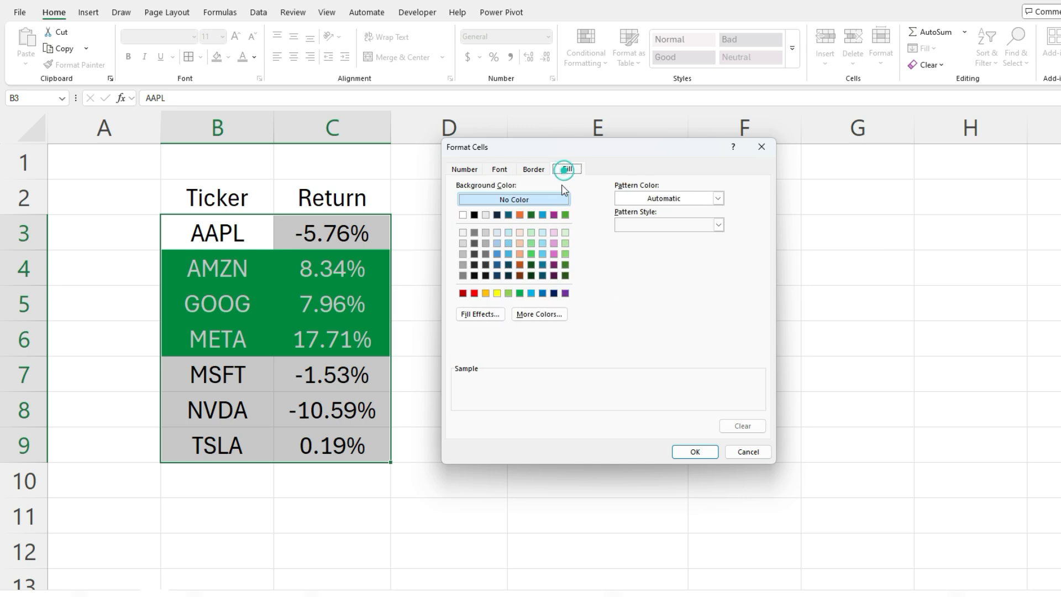
{"action": "left_click", "coordinate": [475, 293]}
{"action": "left_click", "coordinate": [499, 169]}
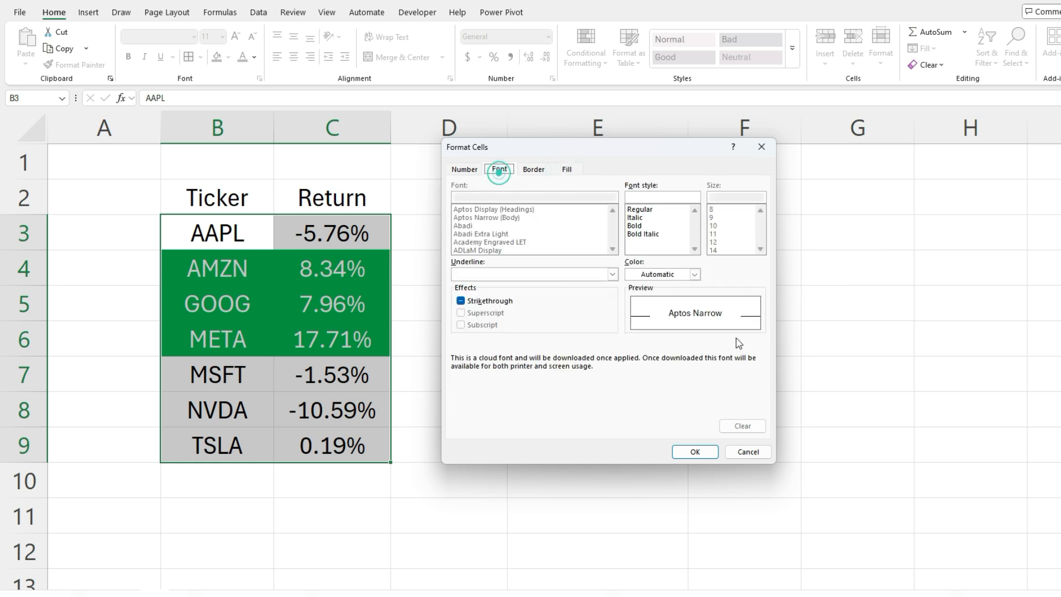
{"action": "left_click", "coordinate": [667, 275]}
{"action": "left_click", "coordinate": [637, 330]}
{"action": "left_click", "coordinate": [696, 453]}
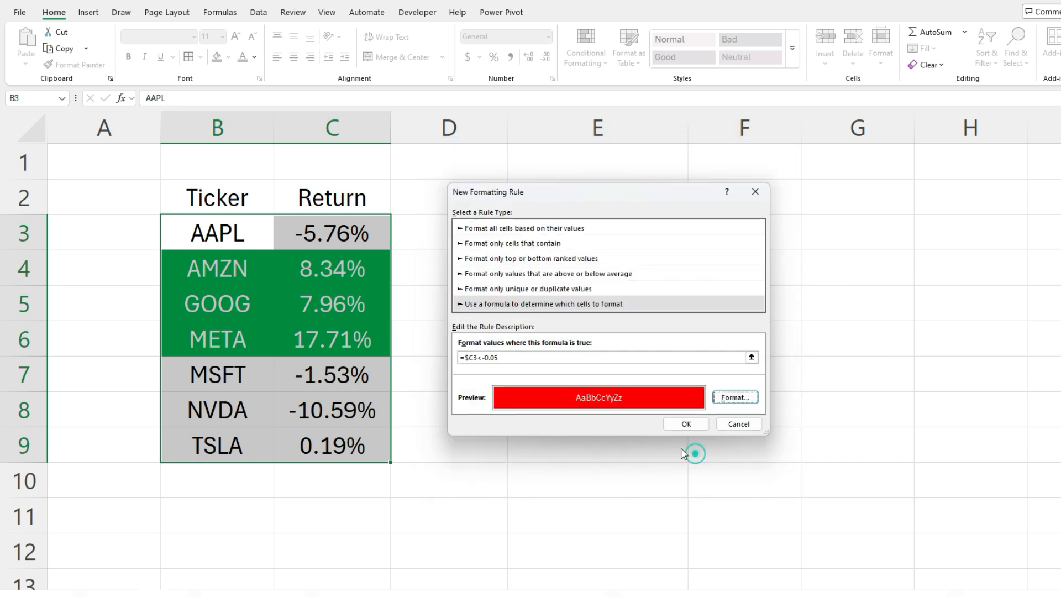
{"action": "left_click", "coordinate": [680, 430]}
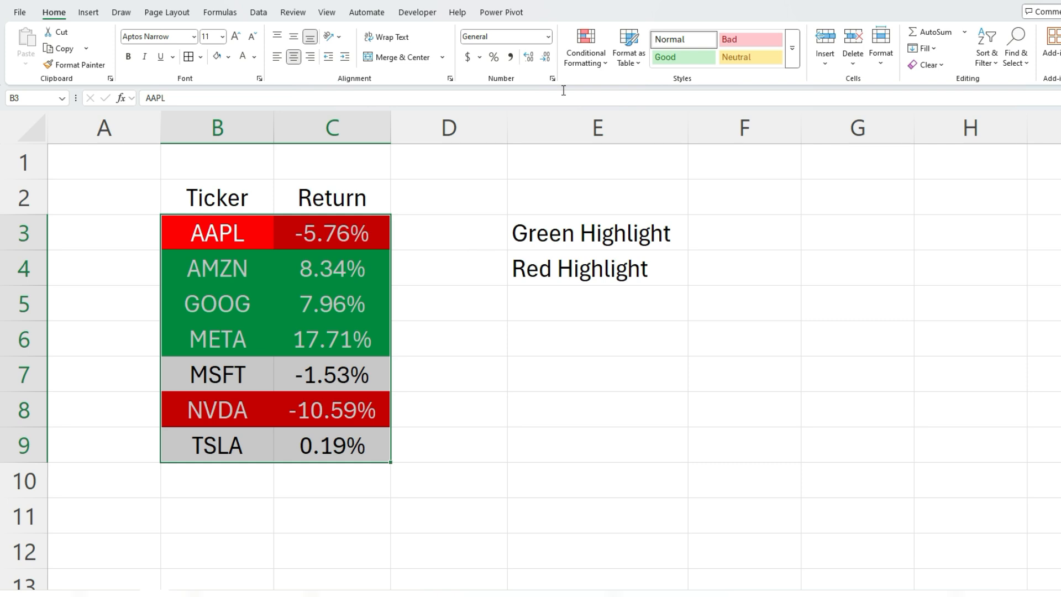
{"action": "left_click", "coordinate": [577, 55]}
{"action": "left_click", "coordinate": [613, 253]}
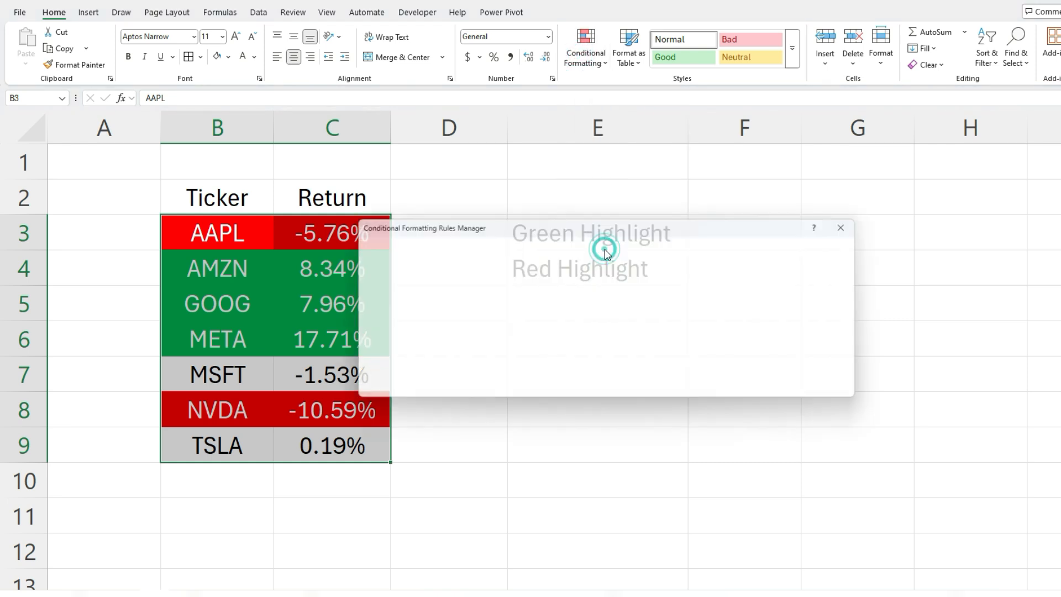
{"action": "left_click", "coordinate": [459, 262]}
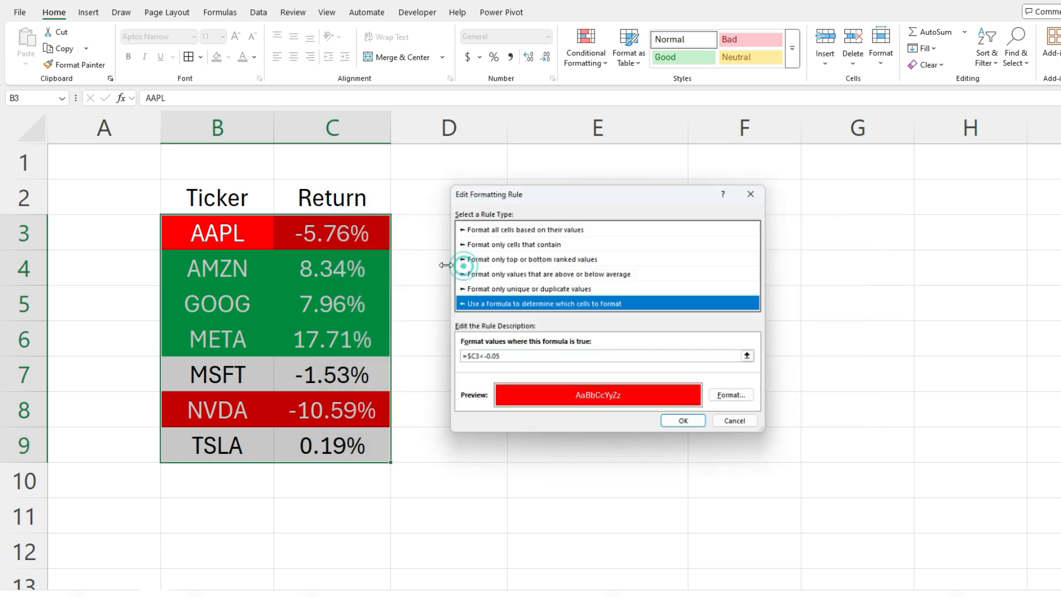
{"action": "left_click", "coordinate": [742, 422]}
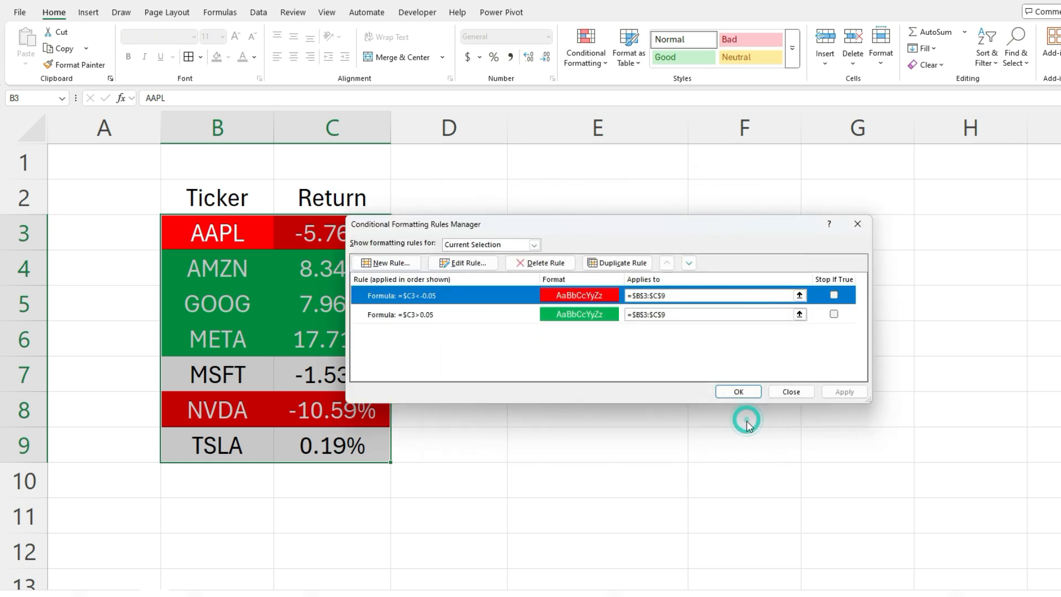
{"action": "left_click", "coordinate": [799, 396]}
- Enter 5% in F3 as the Green Highlight threshold and -5% in F4 as the Red Highlight threshold
{"action": "left_click", "coordinate": [720, 232]}
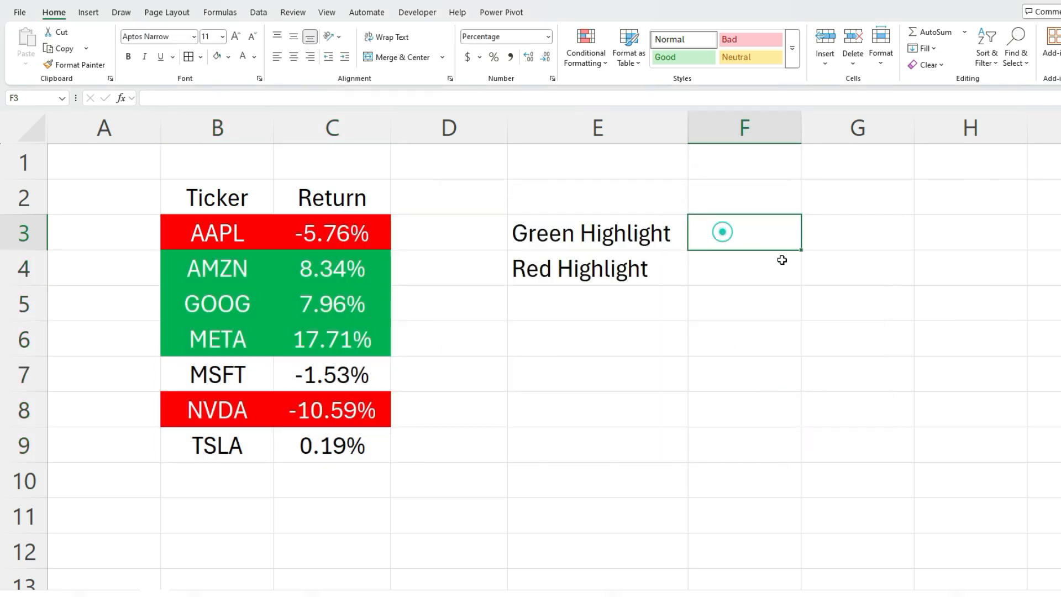
{"action": "type", "text": "5%"}
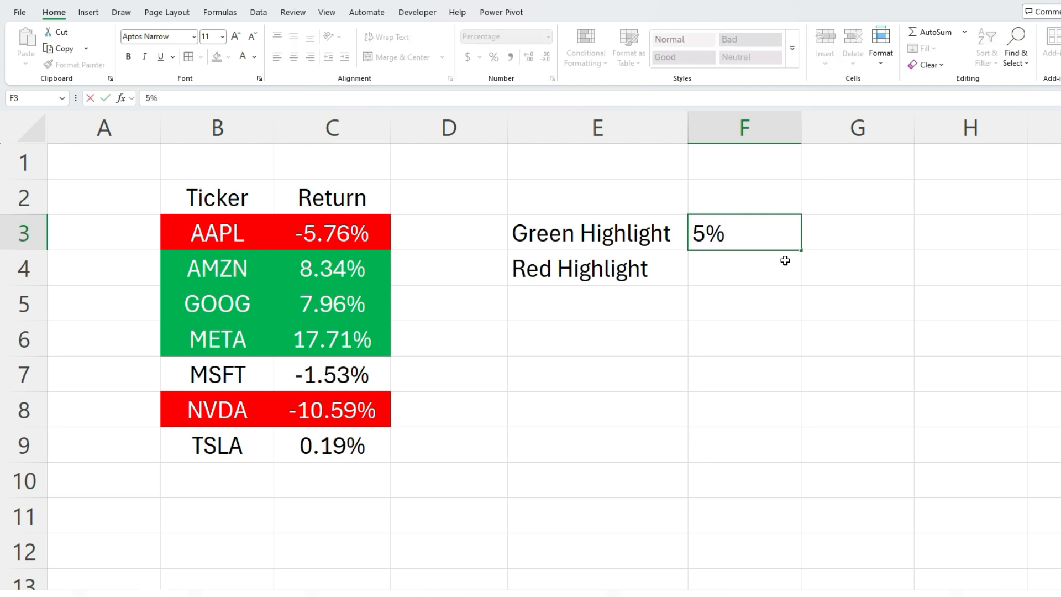
{"action": "key", "text": "Return"}
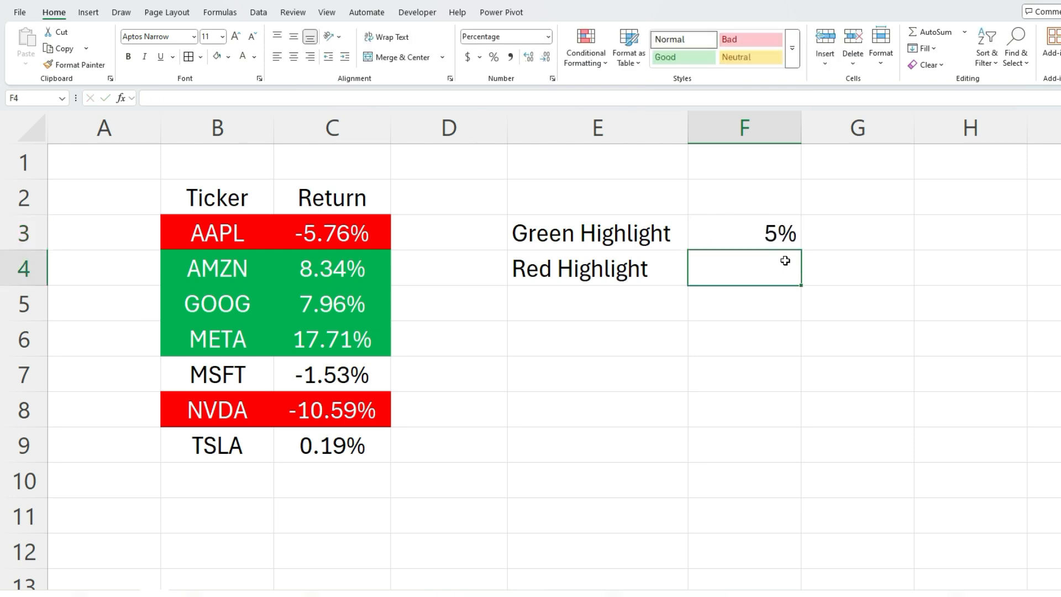
{"action": "type", "text": "-5%"}
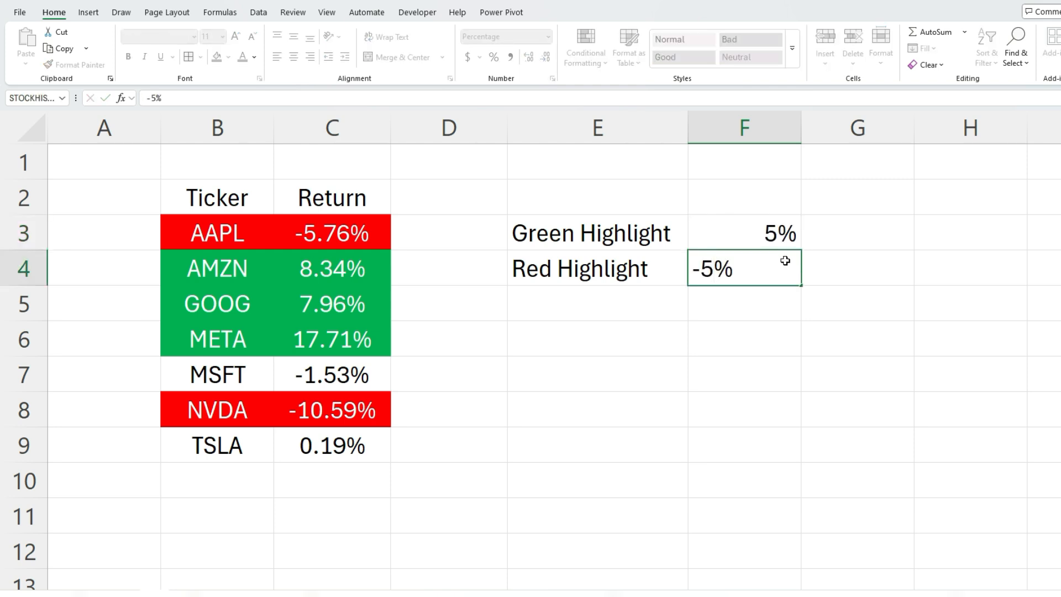
{"action": "key", "text": "Return"}
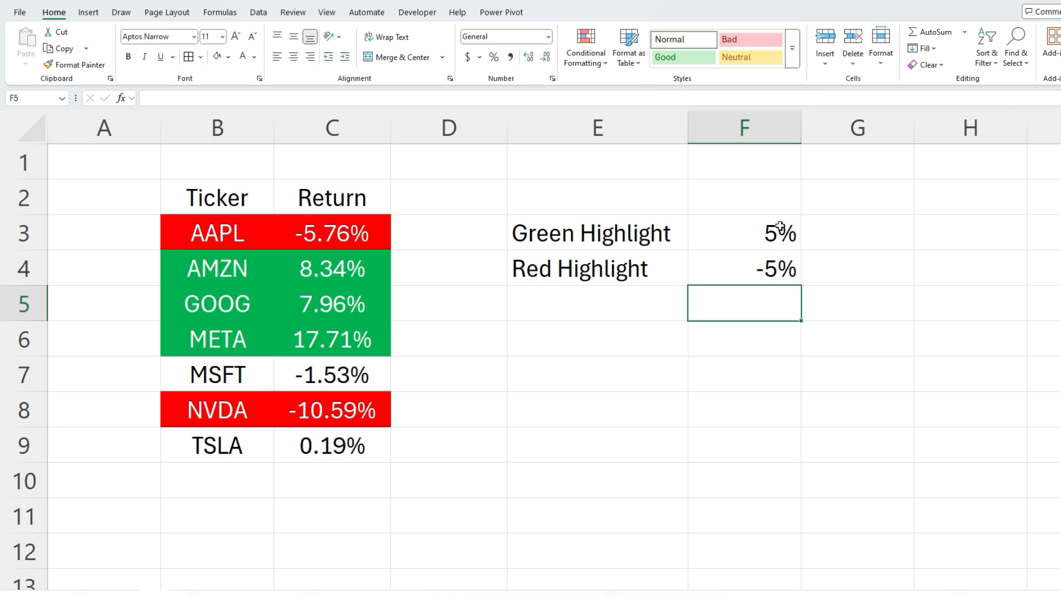
{"action": "left_click", "coordinate": [744, 235]}
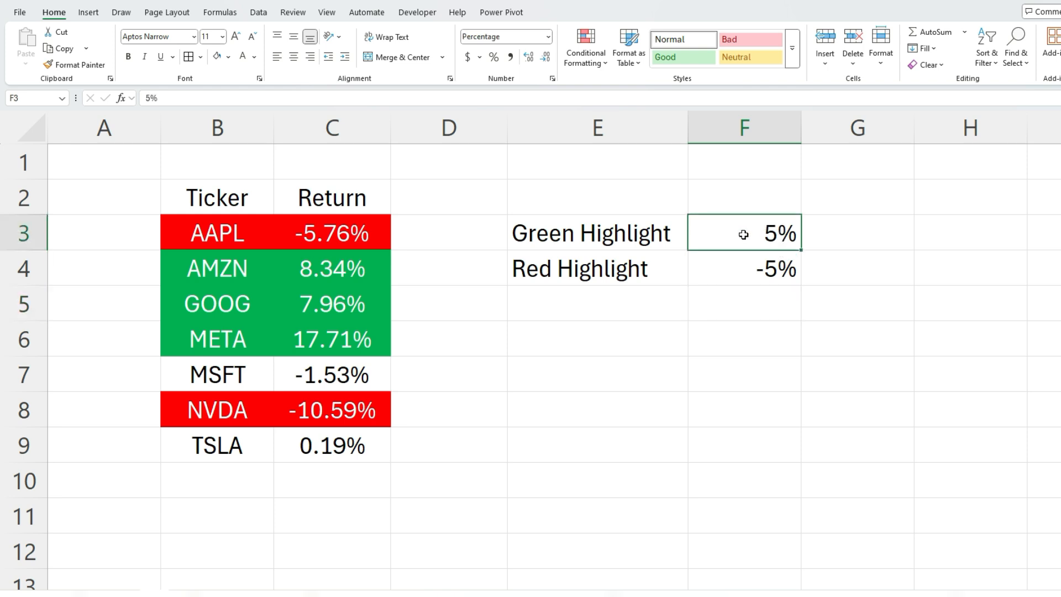
{"action": "left_click", "coordinate": [738, 265]}
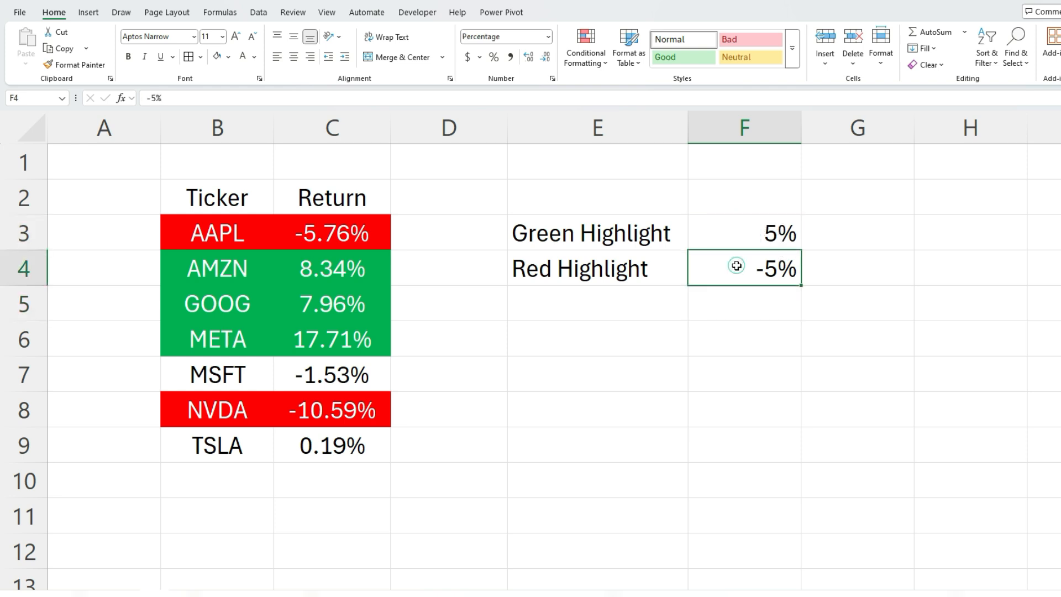
- Change the red conditional formatting rule's formula to =$C3<$F$4 and apply it
{"action": "left_click", "coordinate": [324, 262]}
{"action": "left_click", "coordinate": [586, 50]}
{"action": "left_click", "coordinate": [612, 252]}
{"action": "left_click", "coordinate": [442, 266]}
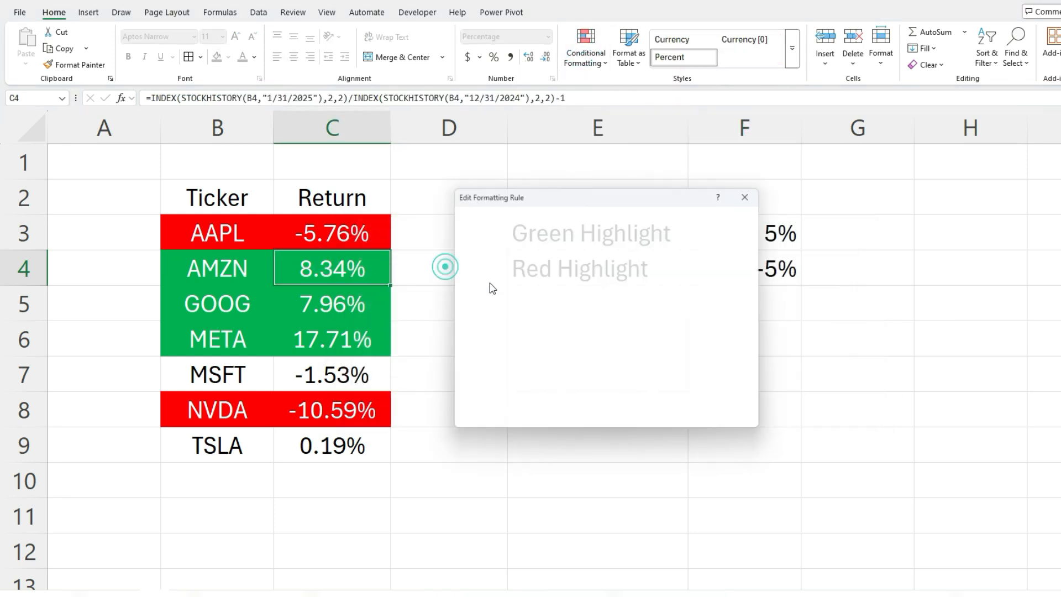
{"action": "left_click_drag", "start_coordinate": [549, 196], "coordinate": [510, 315]}
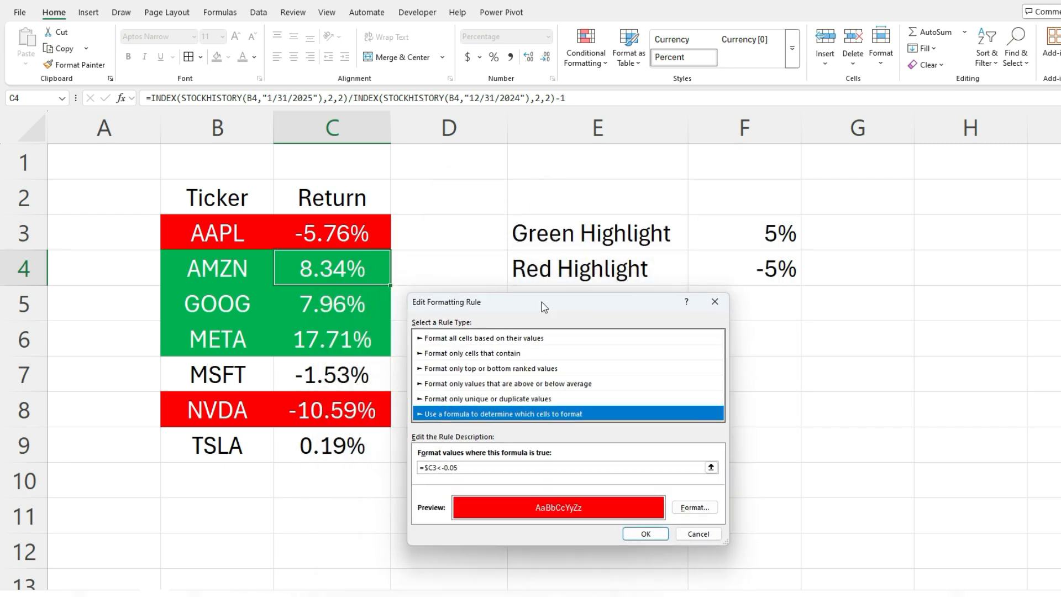
{"action": "left_click", "coordinate": [472, 466]}
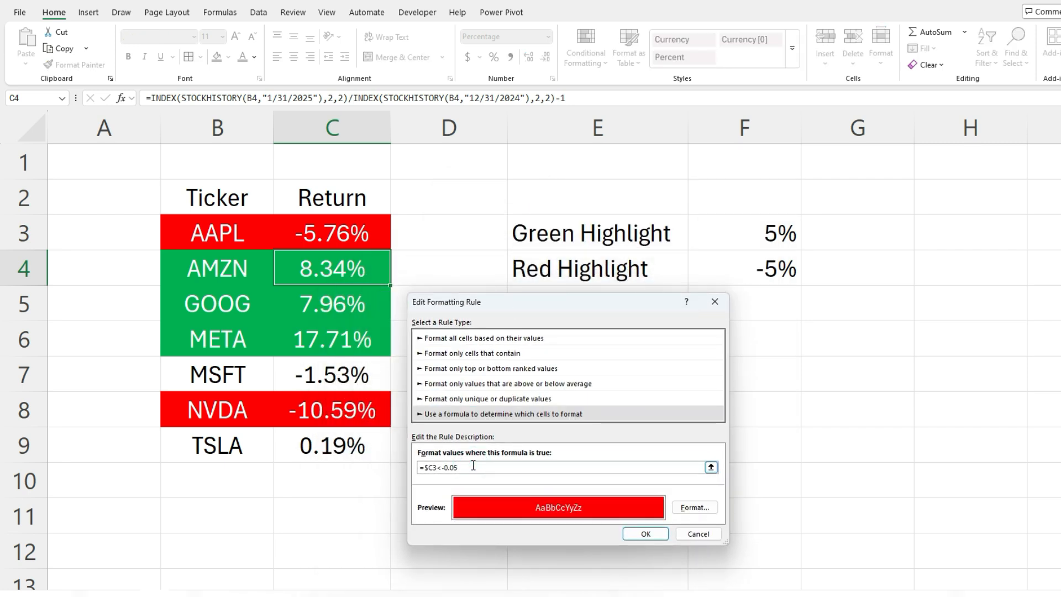
{"action": "key", "text": "BackSpace"}
{"action": "key", "text": "BackSpace"}
{"action": "key", "text": "BackSpace"}
{"action": "key", "text": "BackSpace"}
{"action": "type", "text": "$C3<$F$"}
{"action": "left_click", "coordinate": [640, 533]}
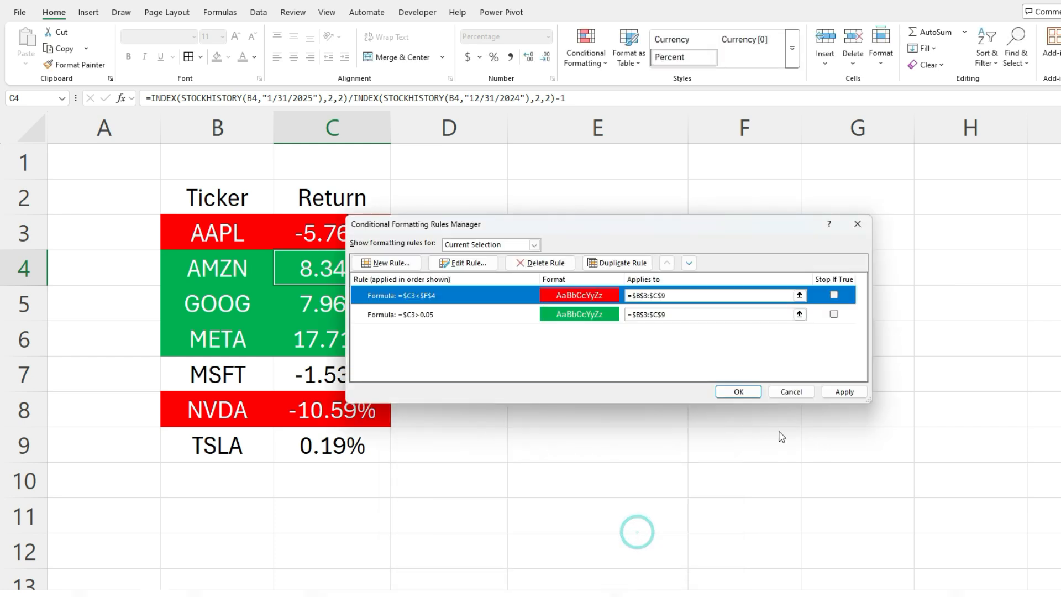
{"action": "left_click", "coordinate": [844, 393]}
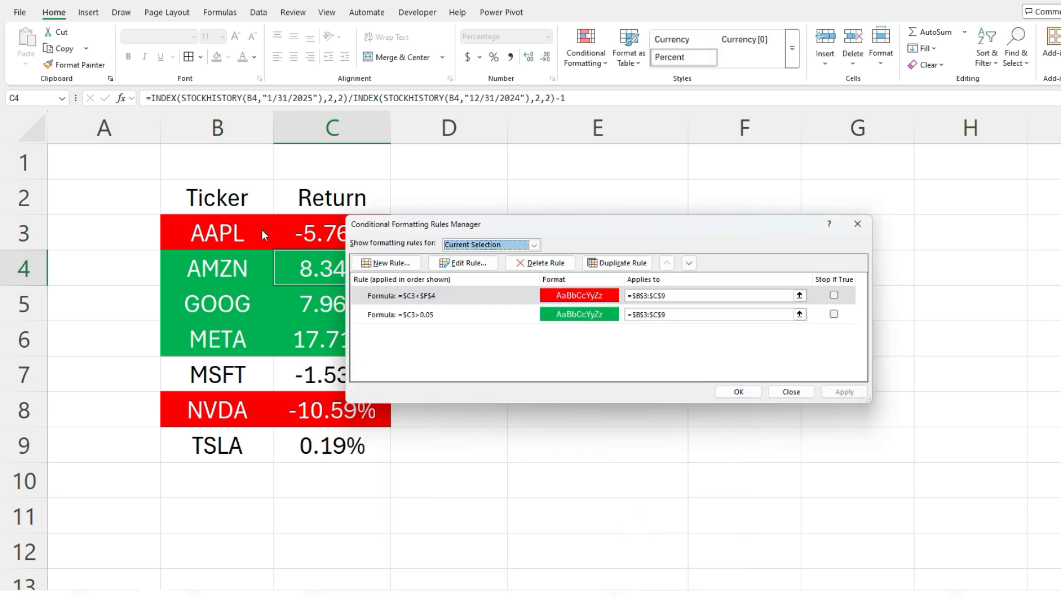
- Change the green conditional formatting rule's formula to =$C3>$F$3, apply it and close the rules manager
{"action": "left_click", "coordinate": [447, 313]}
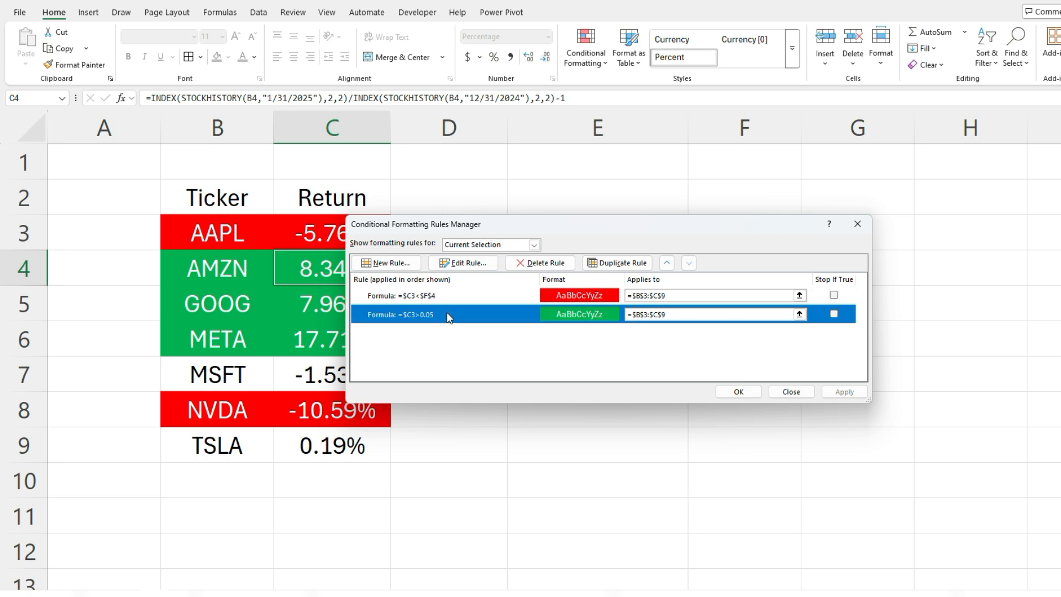
{"action": "left_click_drag", "start_coordinate": [492, 228], "coordinate": [521, 337]}
{"action": "left_click", "coordinate": [503, 376]}
{"action": "left_click", "coordinate": [511, 466]}
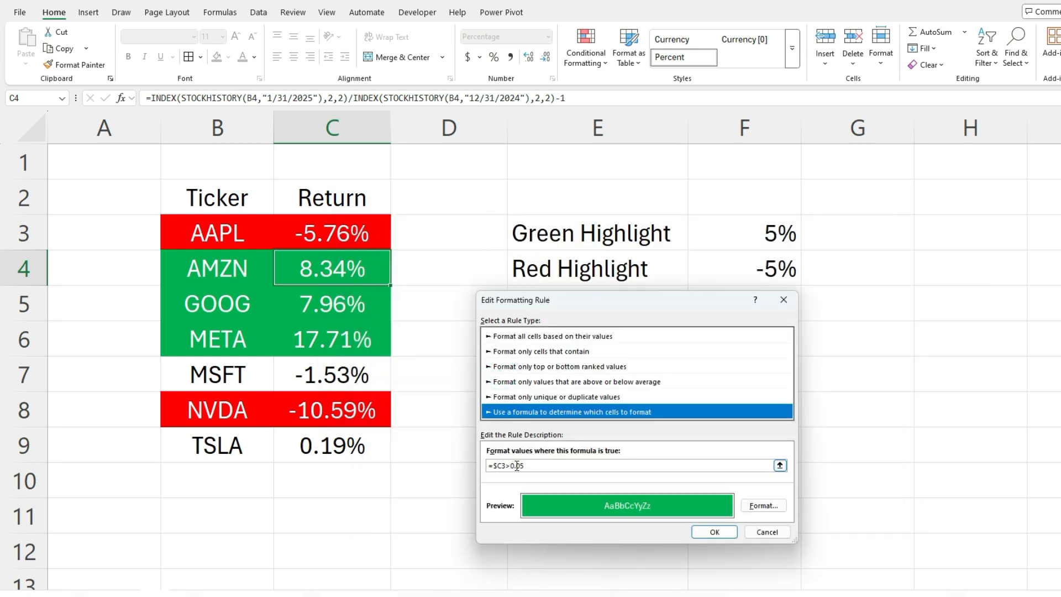
{"action": "left_click_drag", "start_coordinate": [512, 466], "coordinate": [569, 465]}
{"action": "type", "text": "$F$3"}
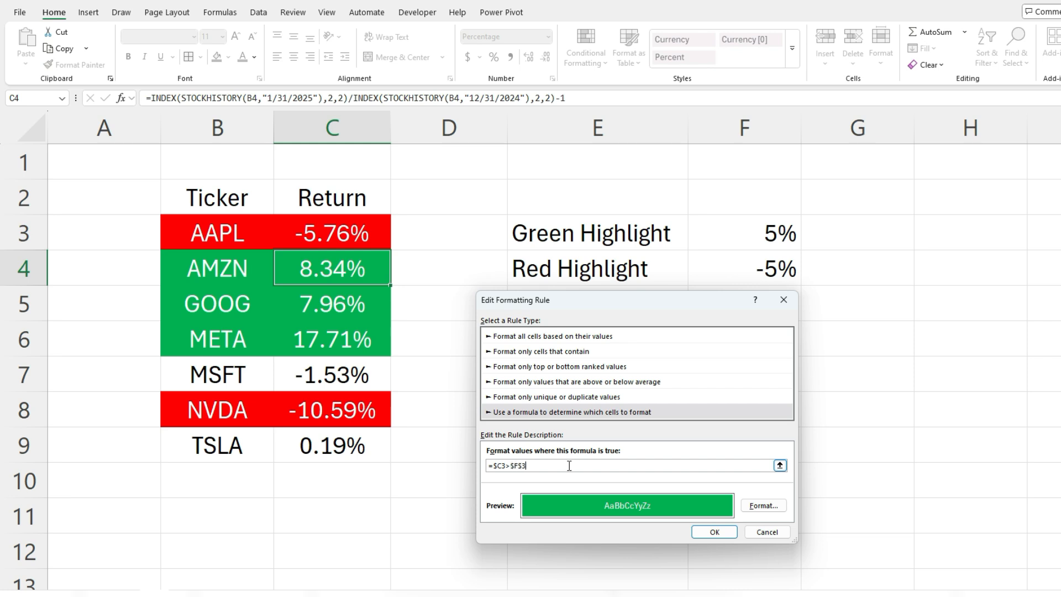
{"action": "left_click", "coordinate": [726, 532]}
{"action": "left_click", "coordinate": [872, 500]}
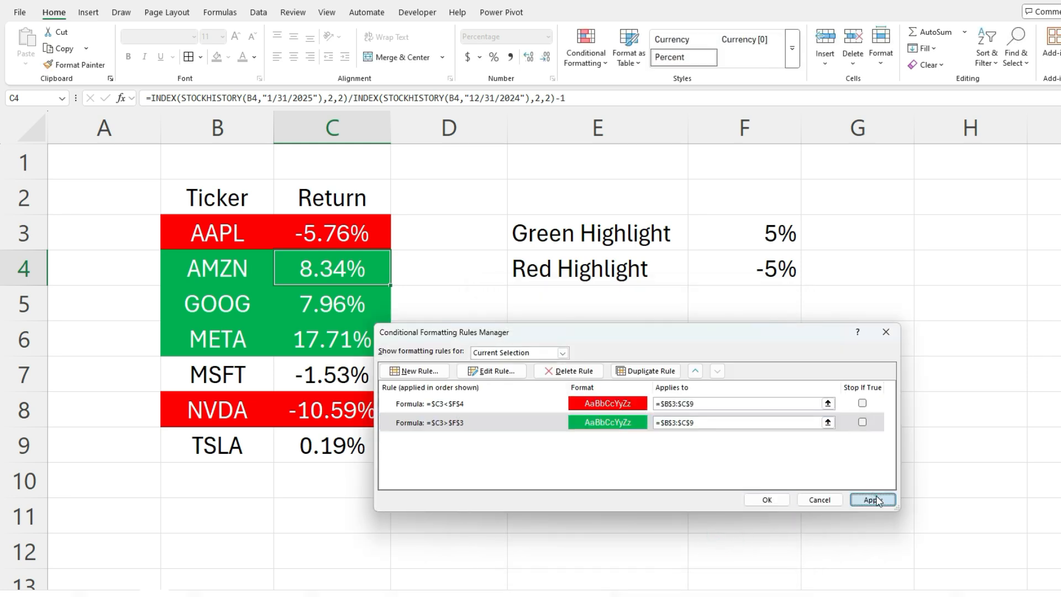
{"action": "left_click", "coordinate": [768, 498]}
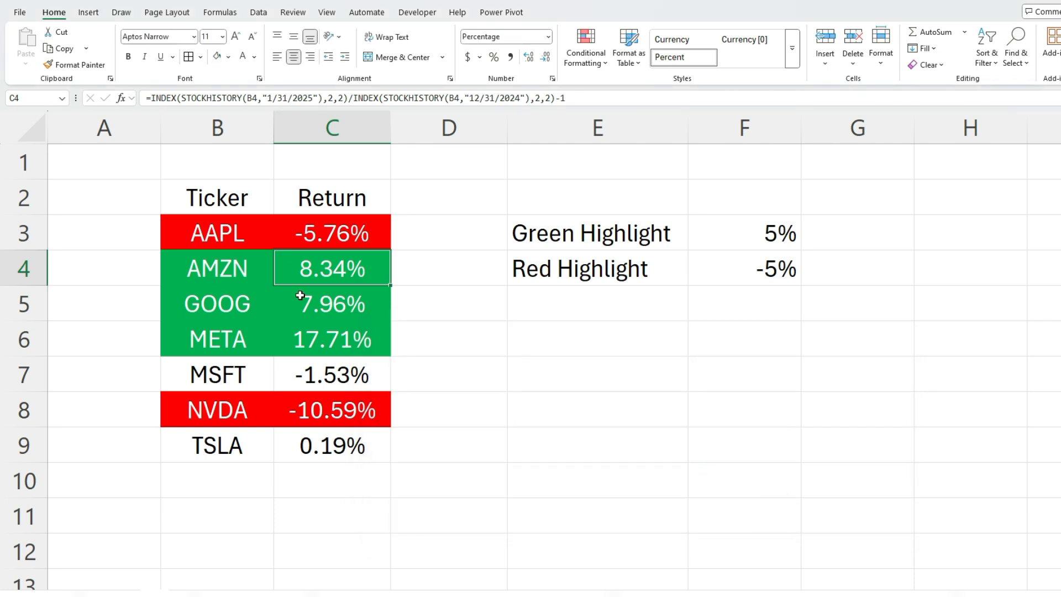
- Set the Green Highlight threshold in F3 to 10% and the Red Highlight threshold in F4 to -10%
{"action": "left_click", "coordinate": [749, 237]}
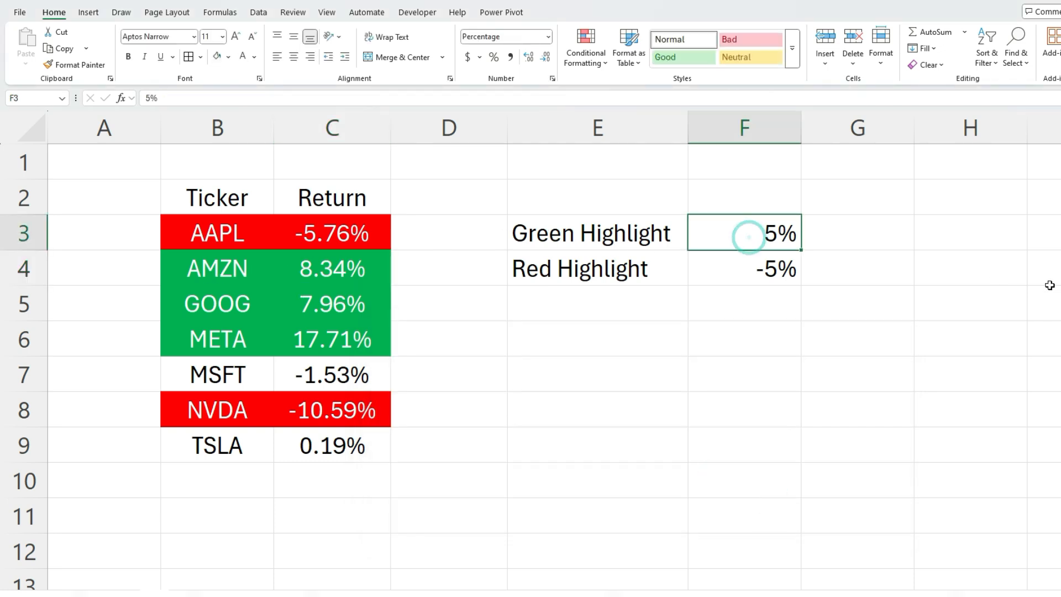
{"action": "type", "text": "10"}
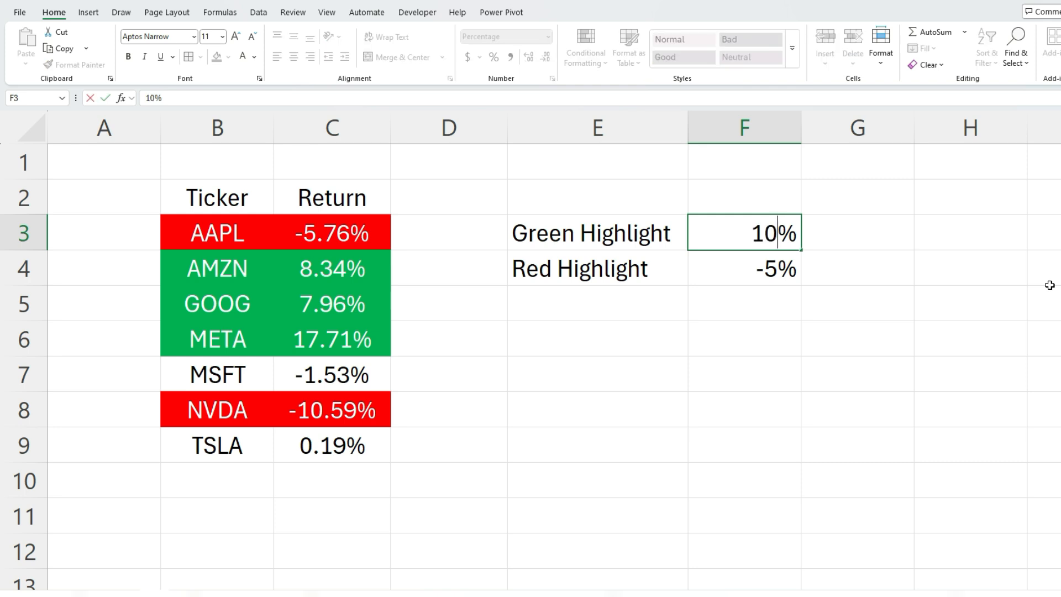
{"action": "key", "text": "Return"}
{"action": "type", "text": "-10"}
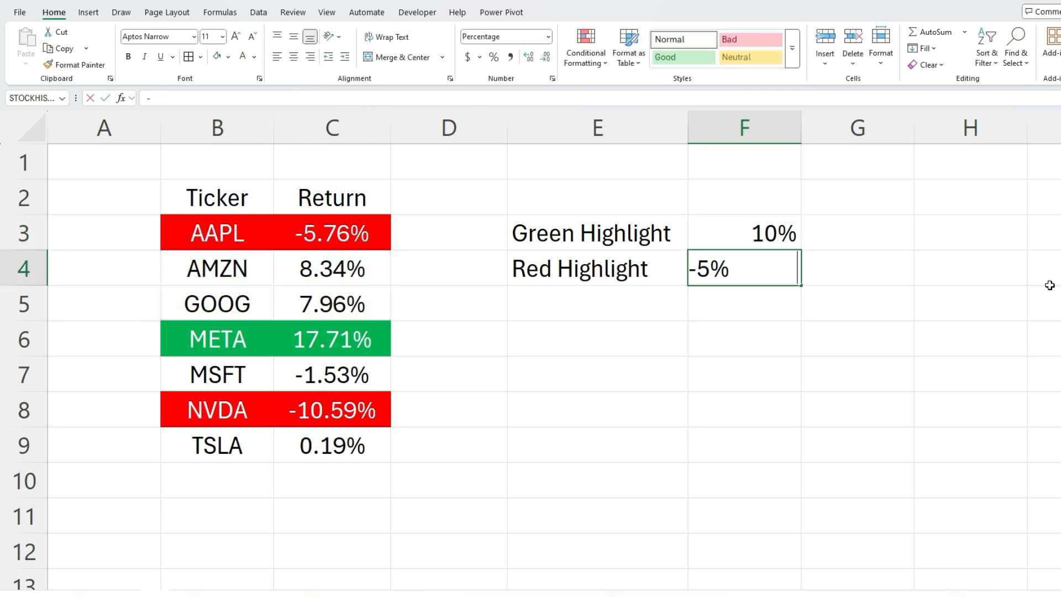
{"action": "key", "text": "Return"}
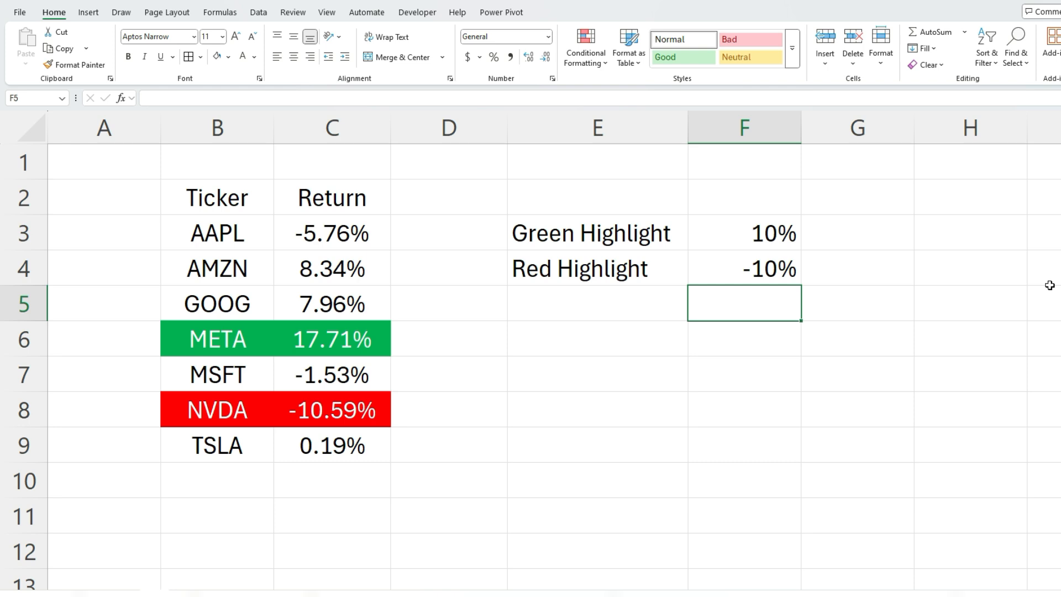
- Set the Green Highlight threshold in F3 to 1% and the Red Highlight threshold in F4 to -1%
{"action": "key", "text": "Up"}
{"action": "key", "text": "Up"}
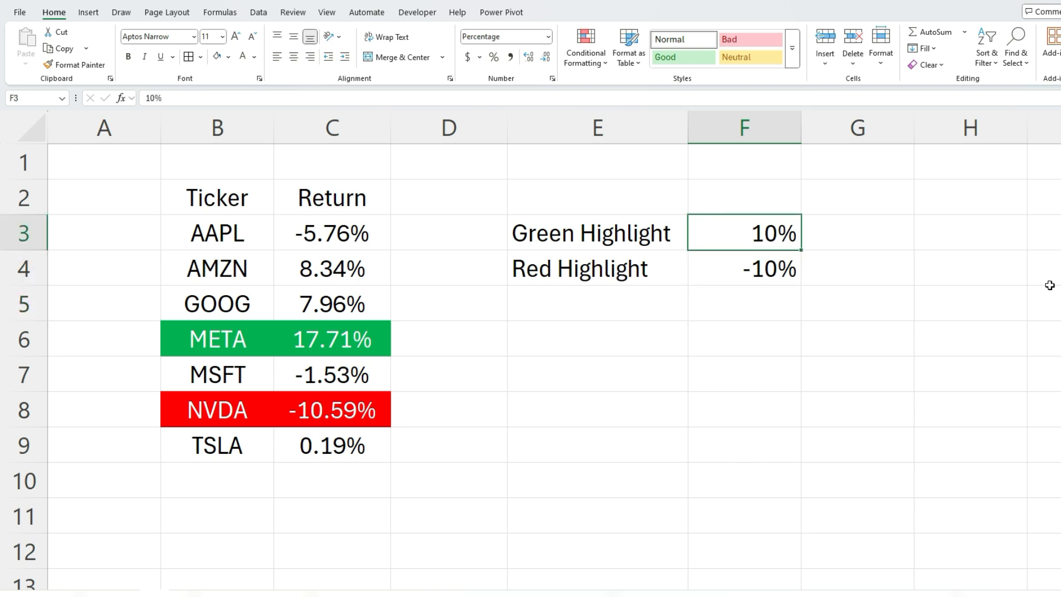
{"action": "type", "text": "1%"}
{"action": "key", "text": "Return"}
{"action": "type", "text": "-1%"}
{"action": "key", "text": "Return"}
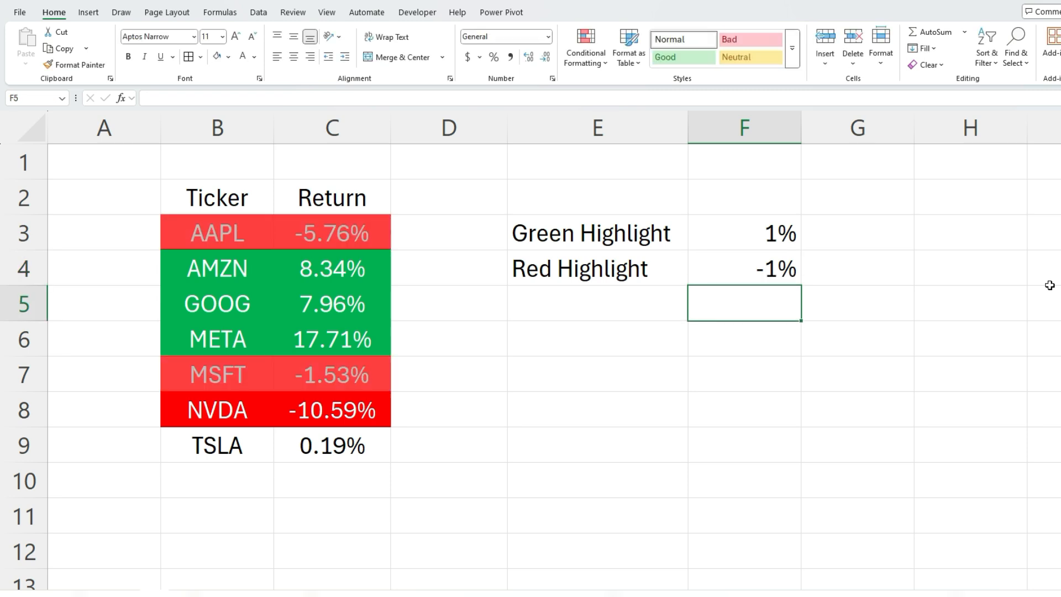
- Set the Green Highlight threshold in F3 to 2% and the Red Highlight threshold in F4 to -2%
{"action": "key", "text": "Up"}
{"action": "key", "text": "Up"}
{"action": "type", "text": "2%"}
{"action": "key", "text": "Return"}
{"action": "type", "text": "-2%"}
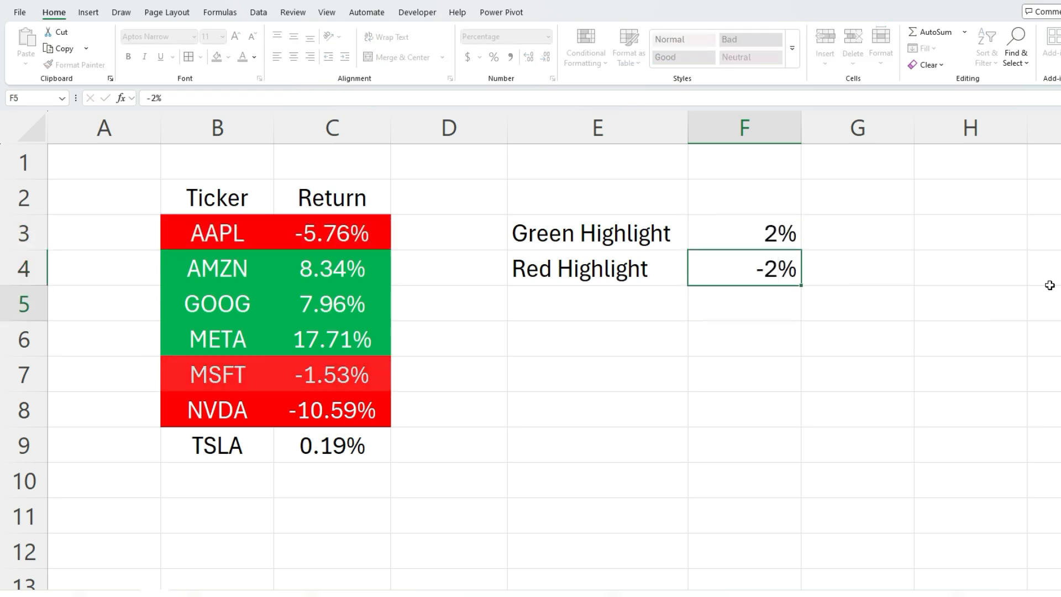
{"action": "key", "text": "Return"}
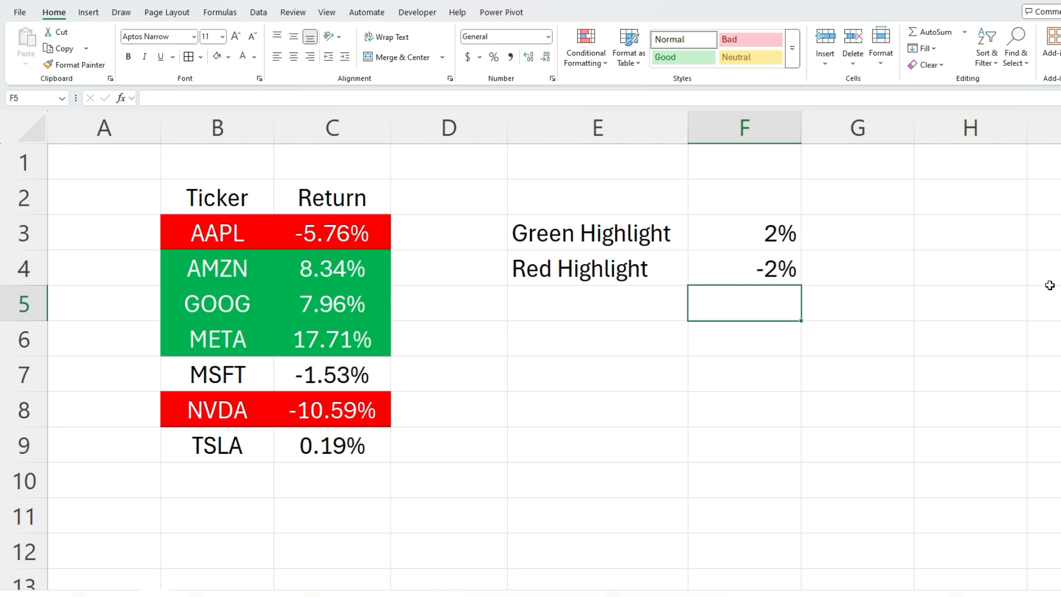